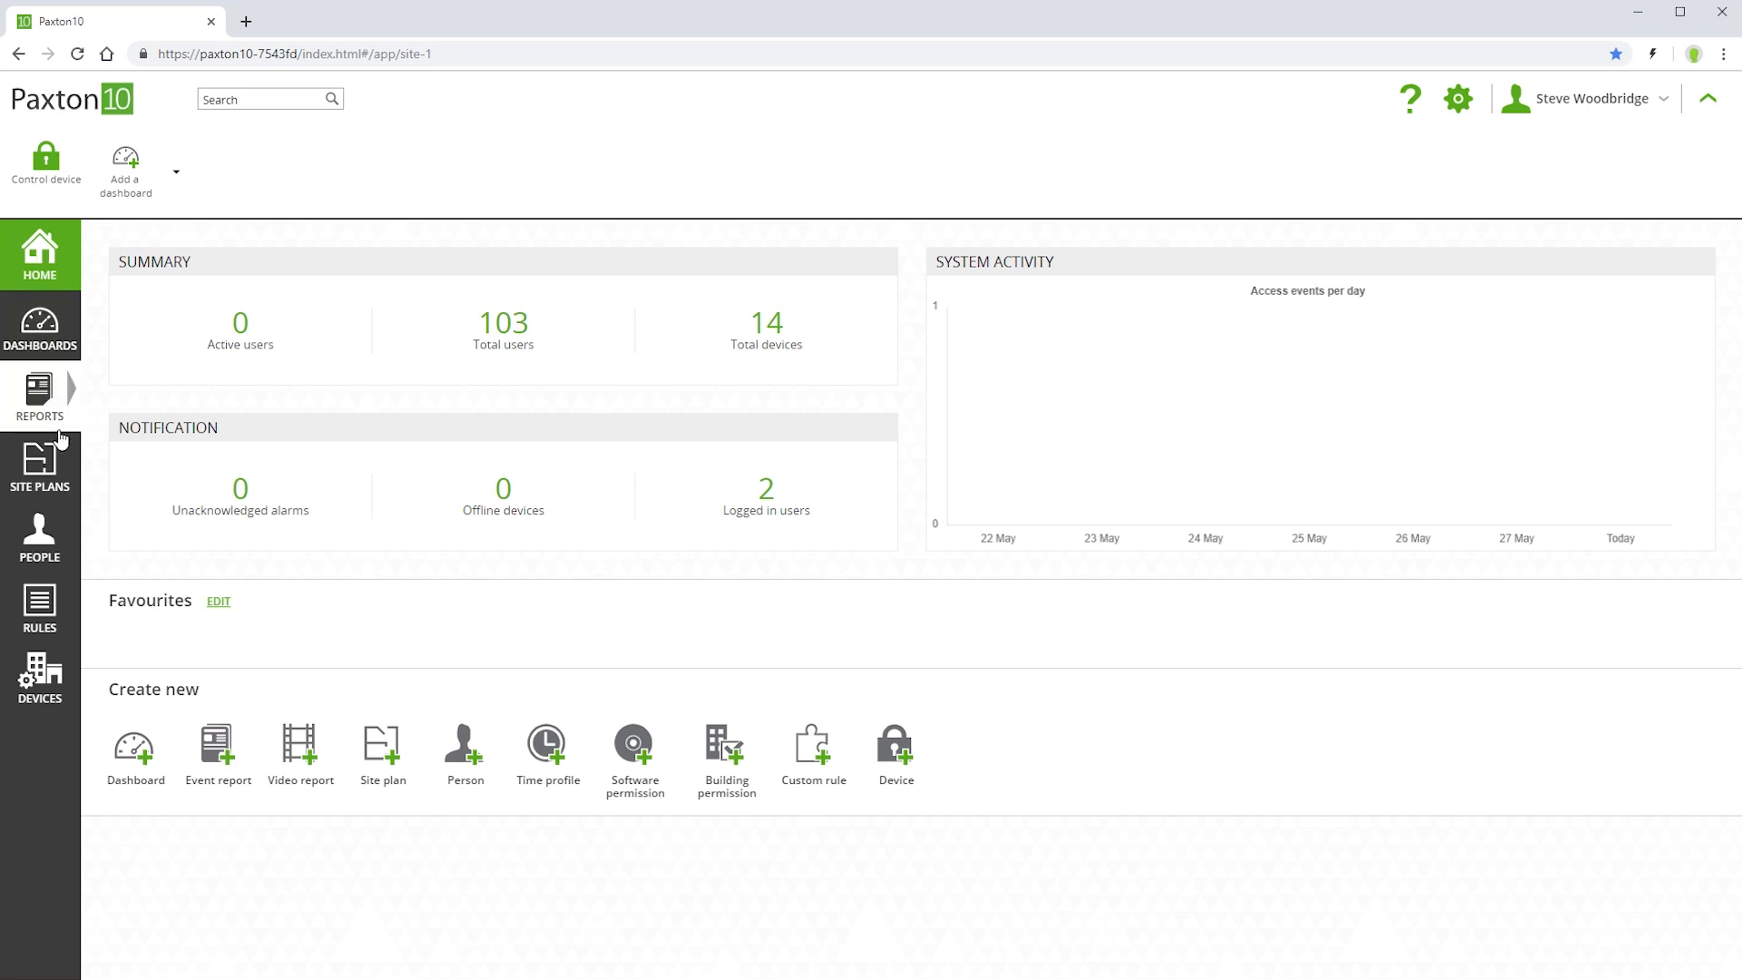
# Review the existing building permissions "All devices, all the time" and "All devices, working hours"
pyautogui.click(40, 624)
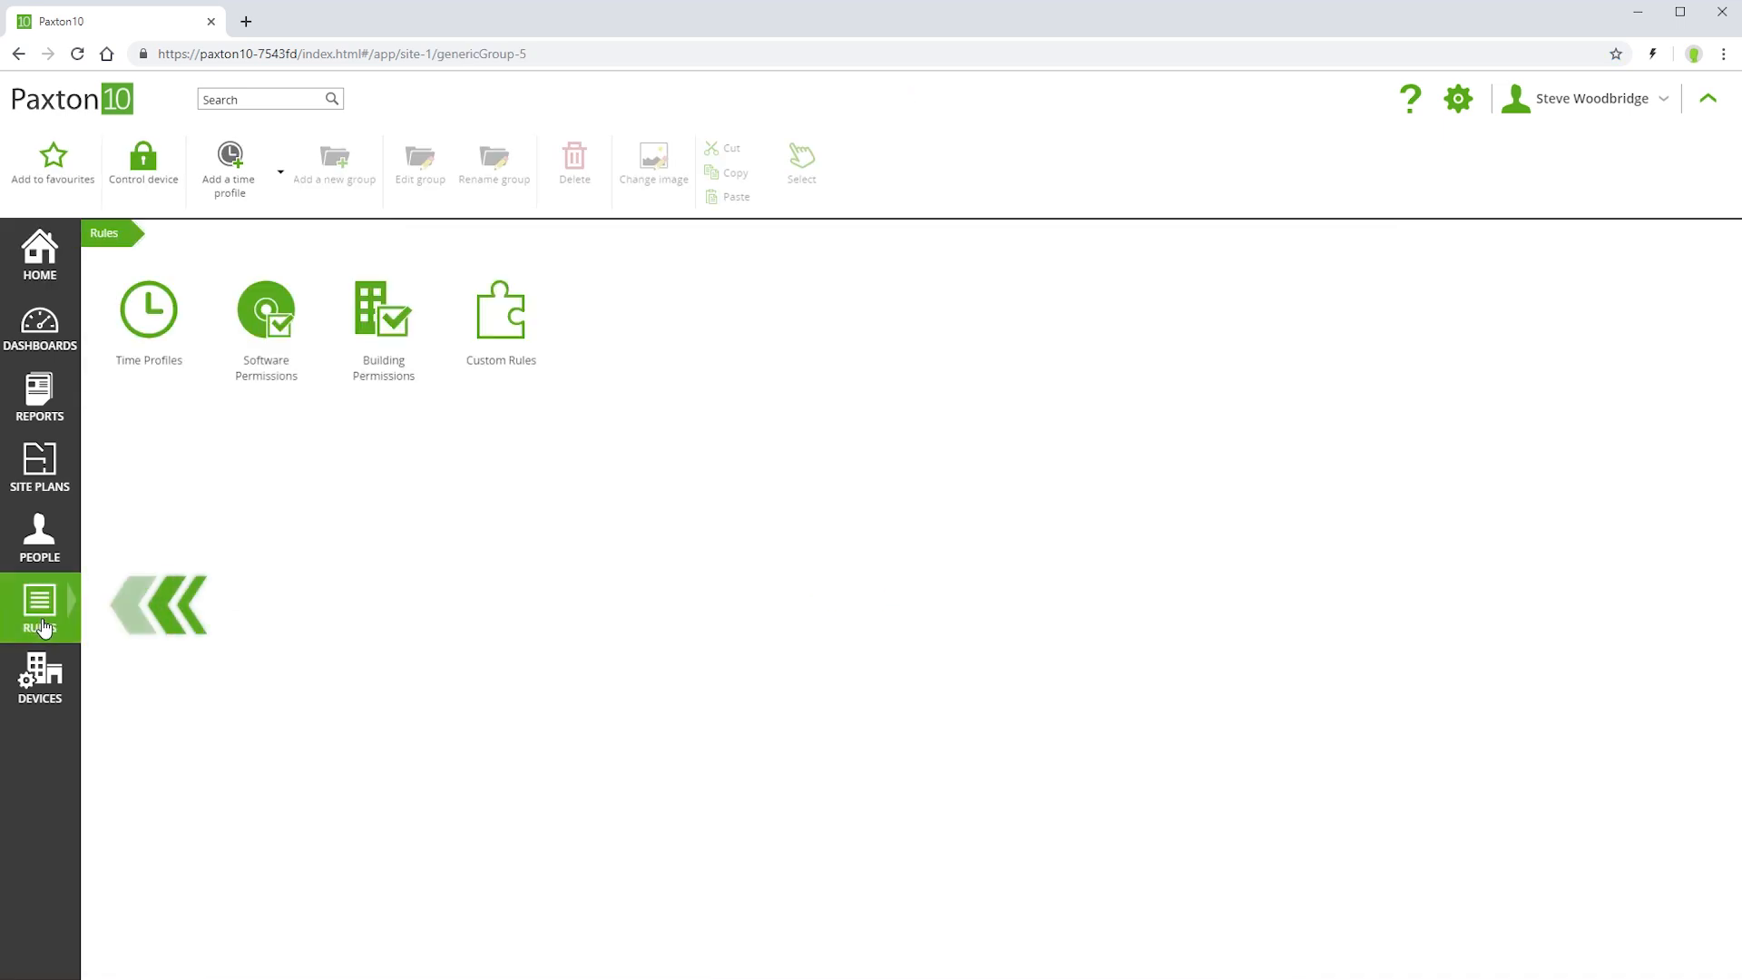
pyautogui.click(382, 322)
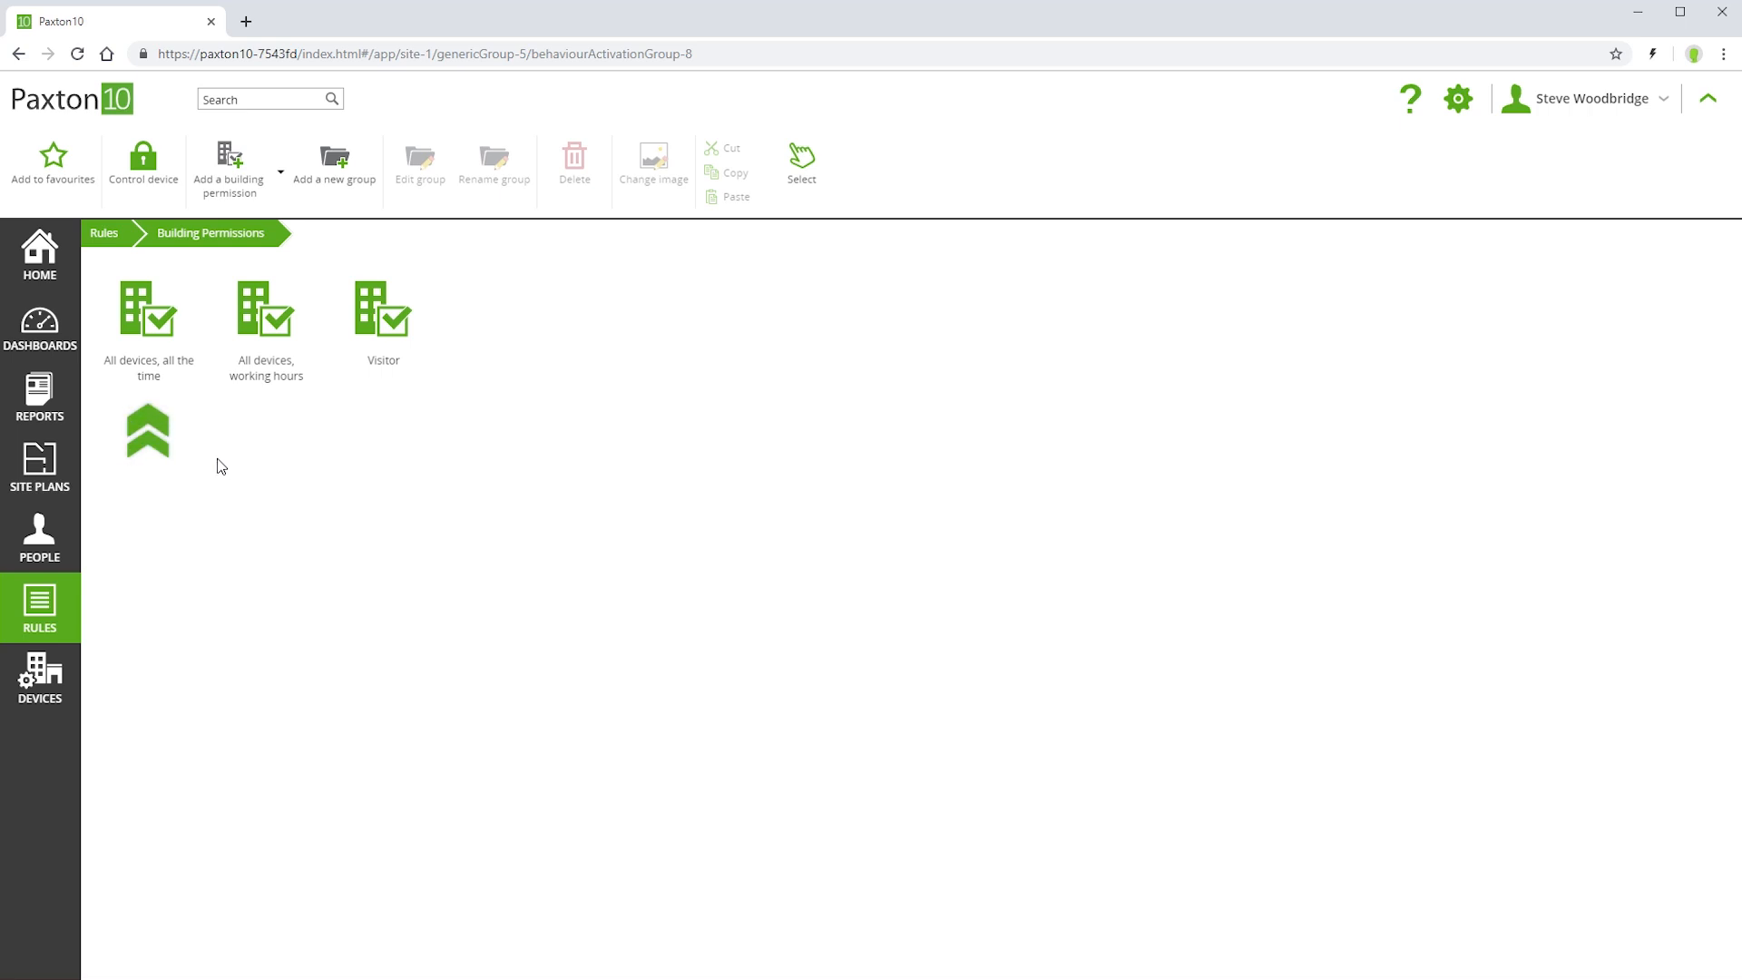
pyautogui.click(148, 327)
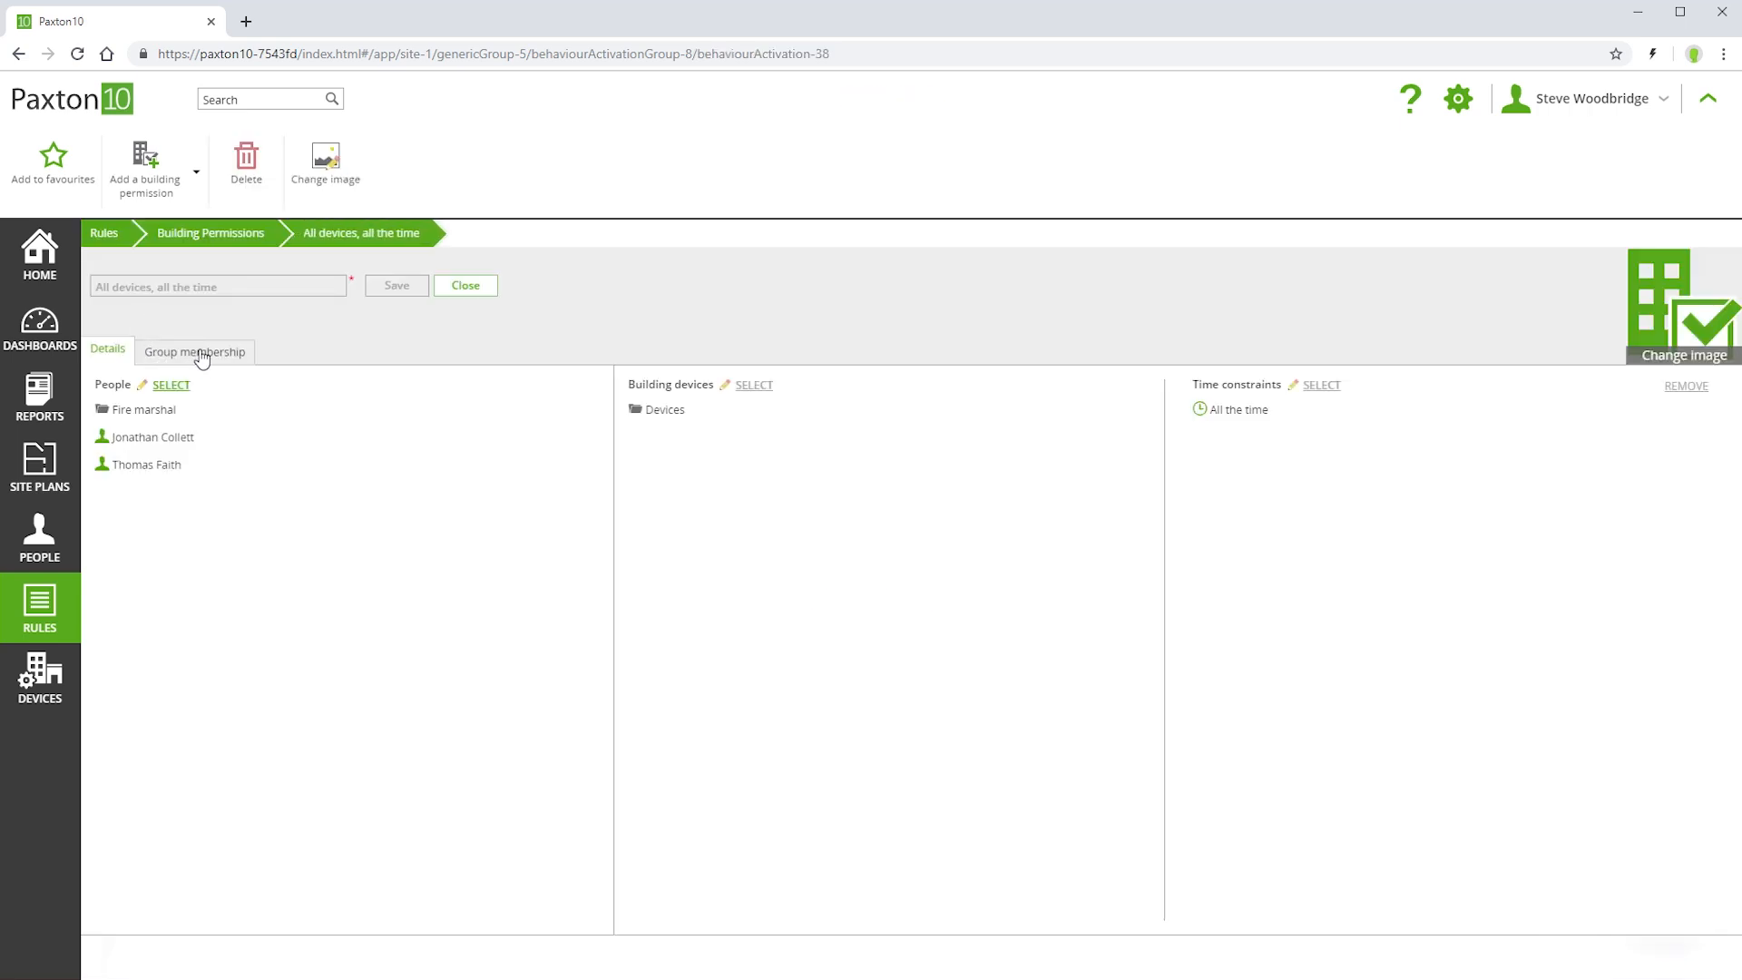
pyautogui.click(242, 240)
pyautogui.click(260, 329)
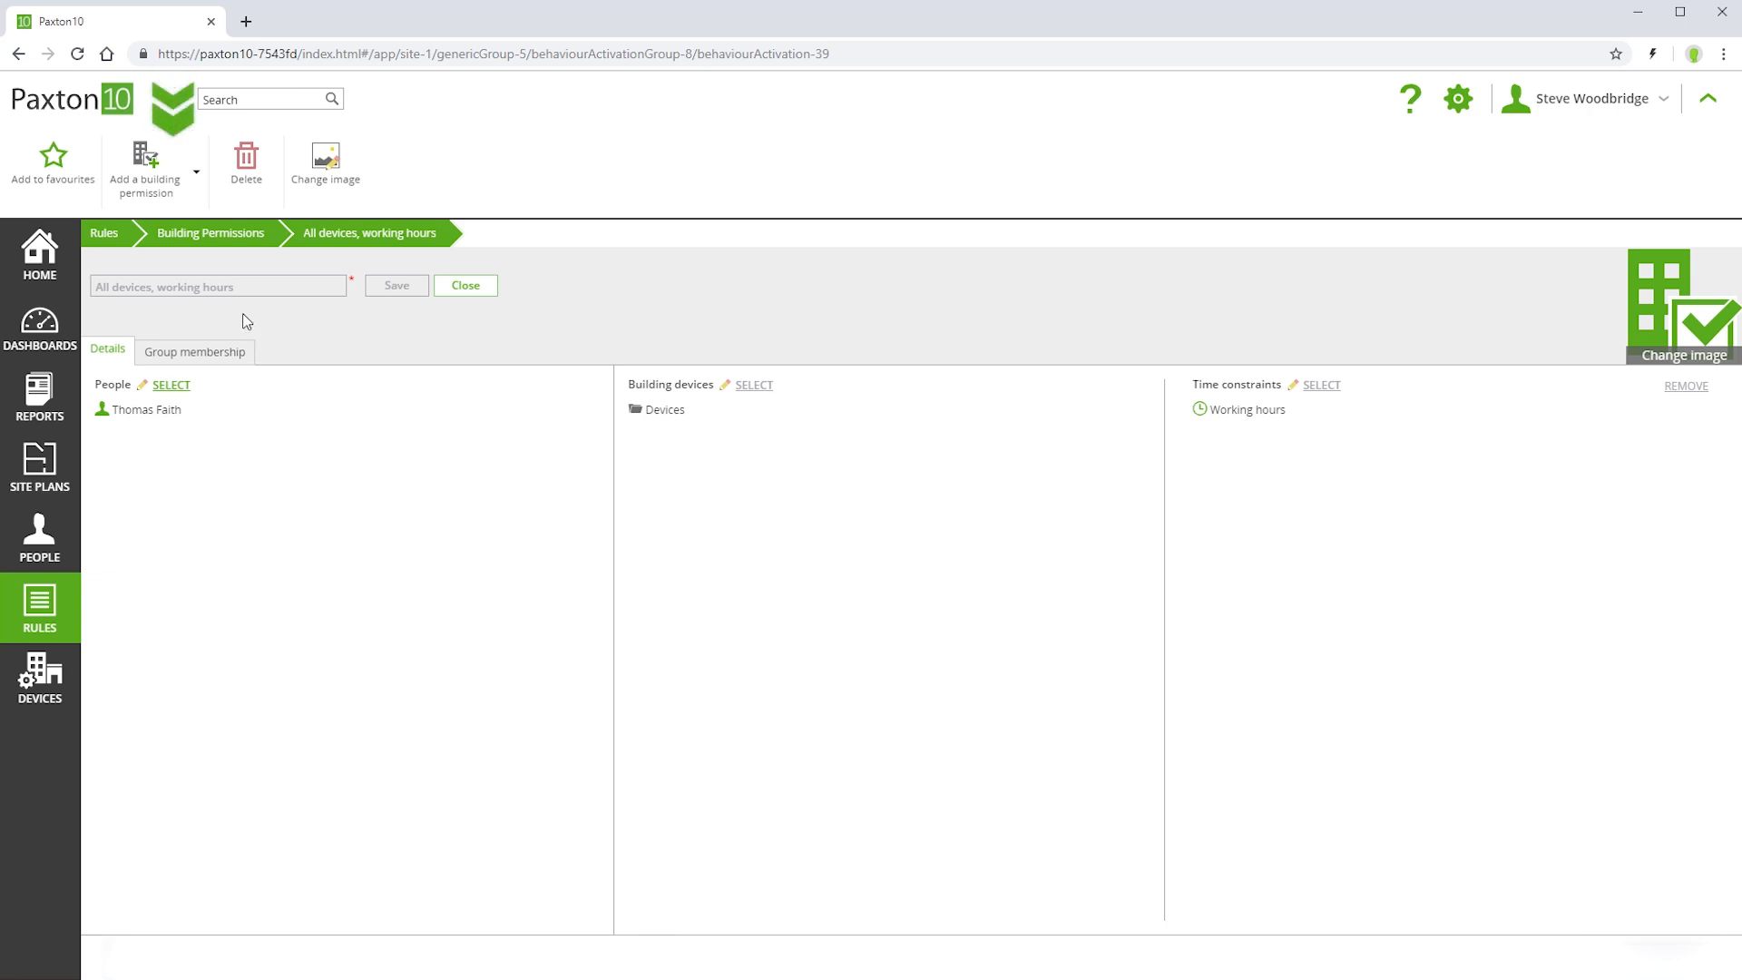
# Create a new building permission named "Office staff"
pyautogui.click(142, 161)
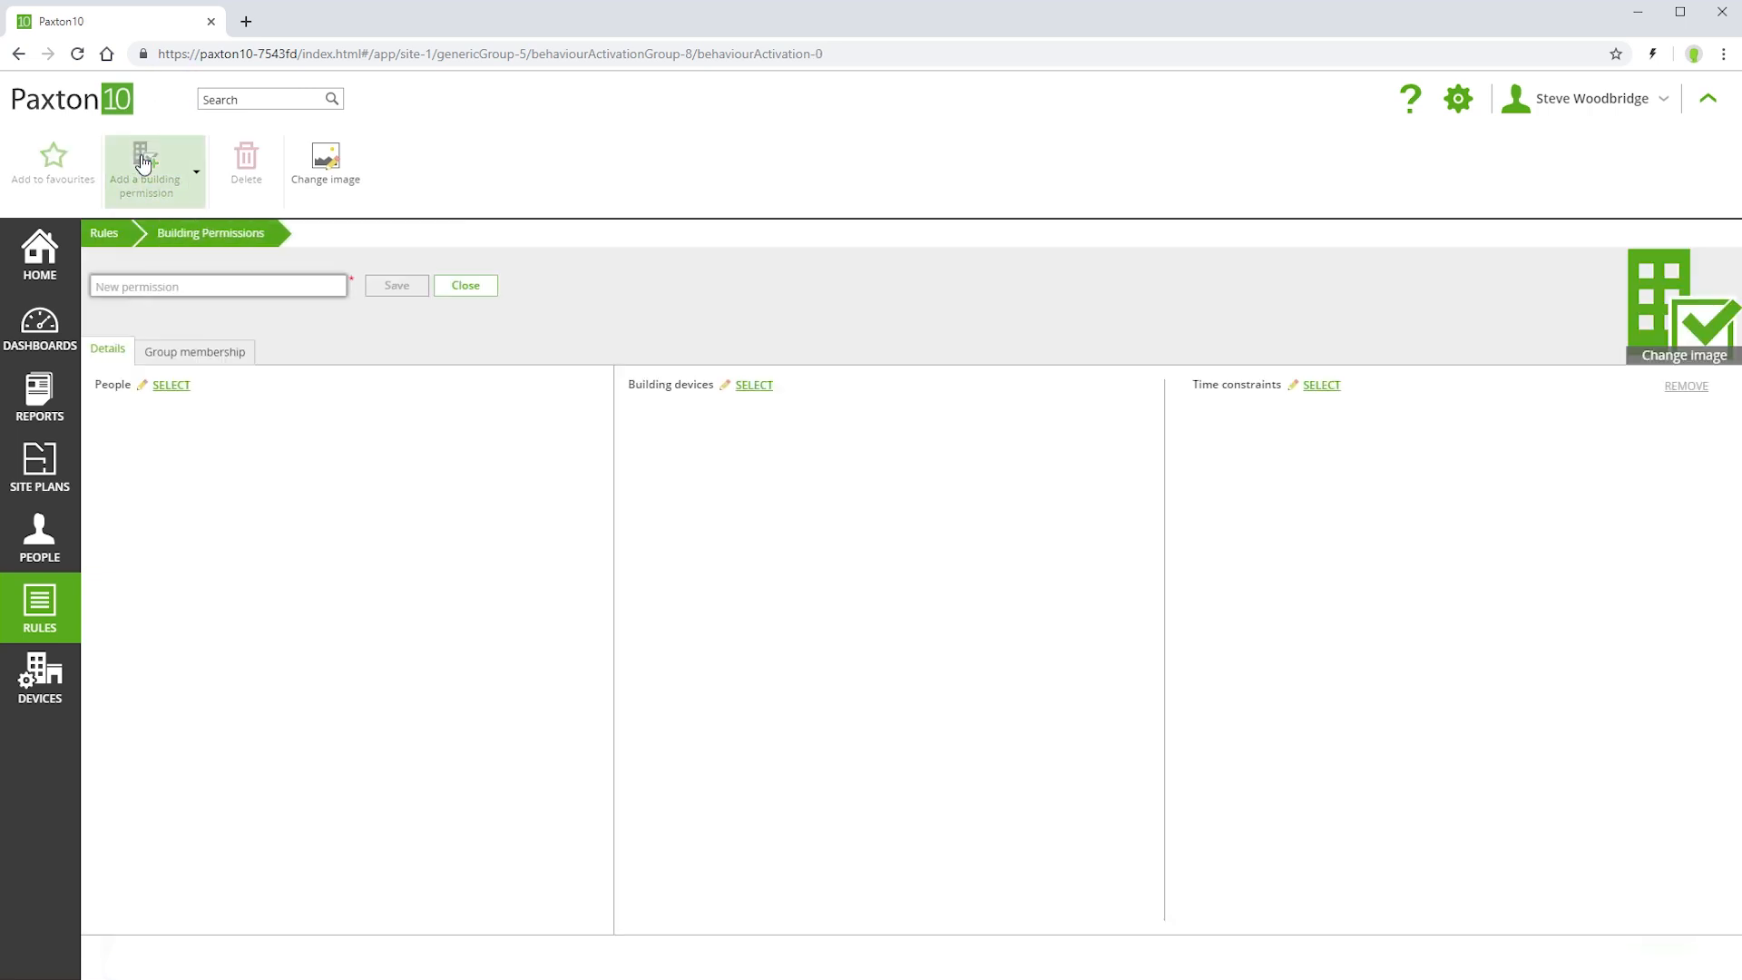
pyautogui.click(242, 283)
pyautogui.write('Office staff')
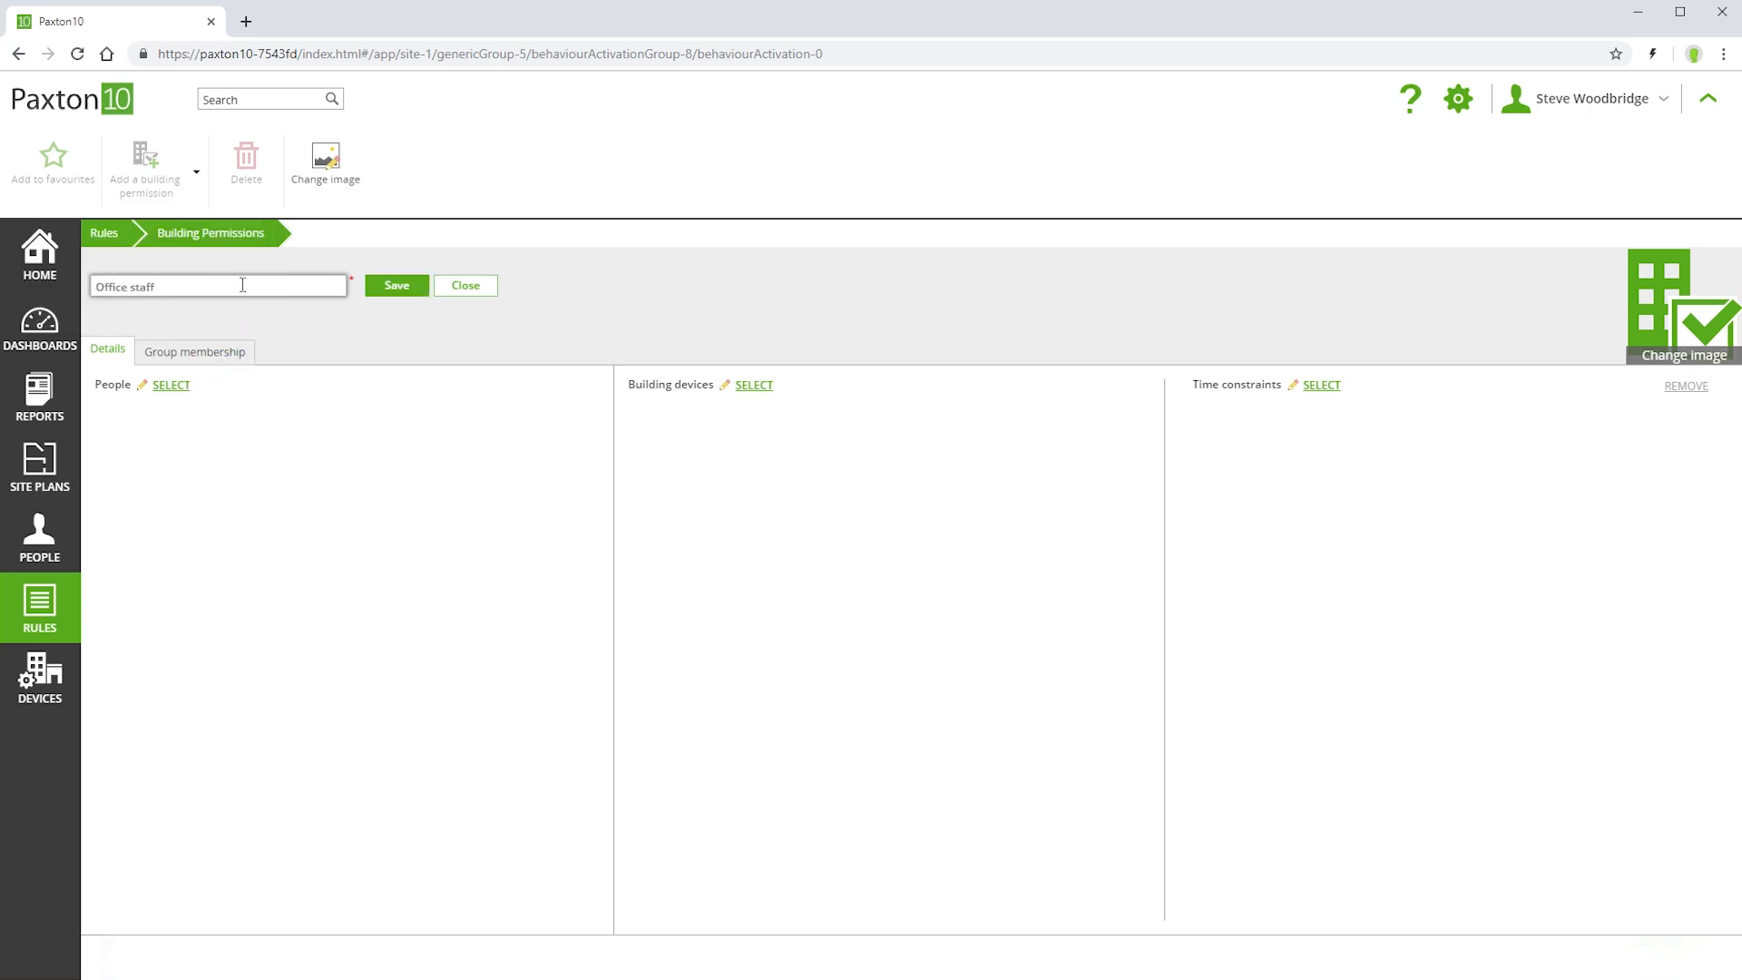
# Assign the HR group and the third and fourth people in the Managers group to the Office staff permission
pyautogui.click(173, 385)
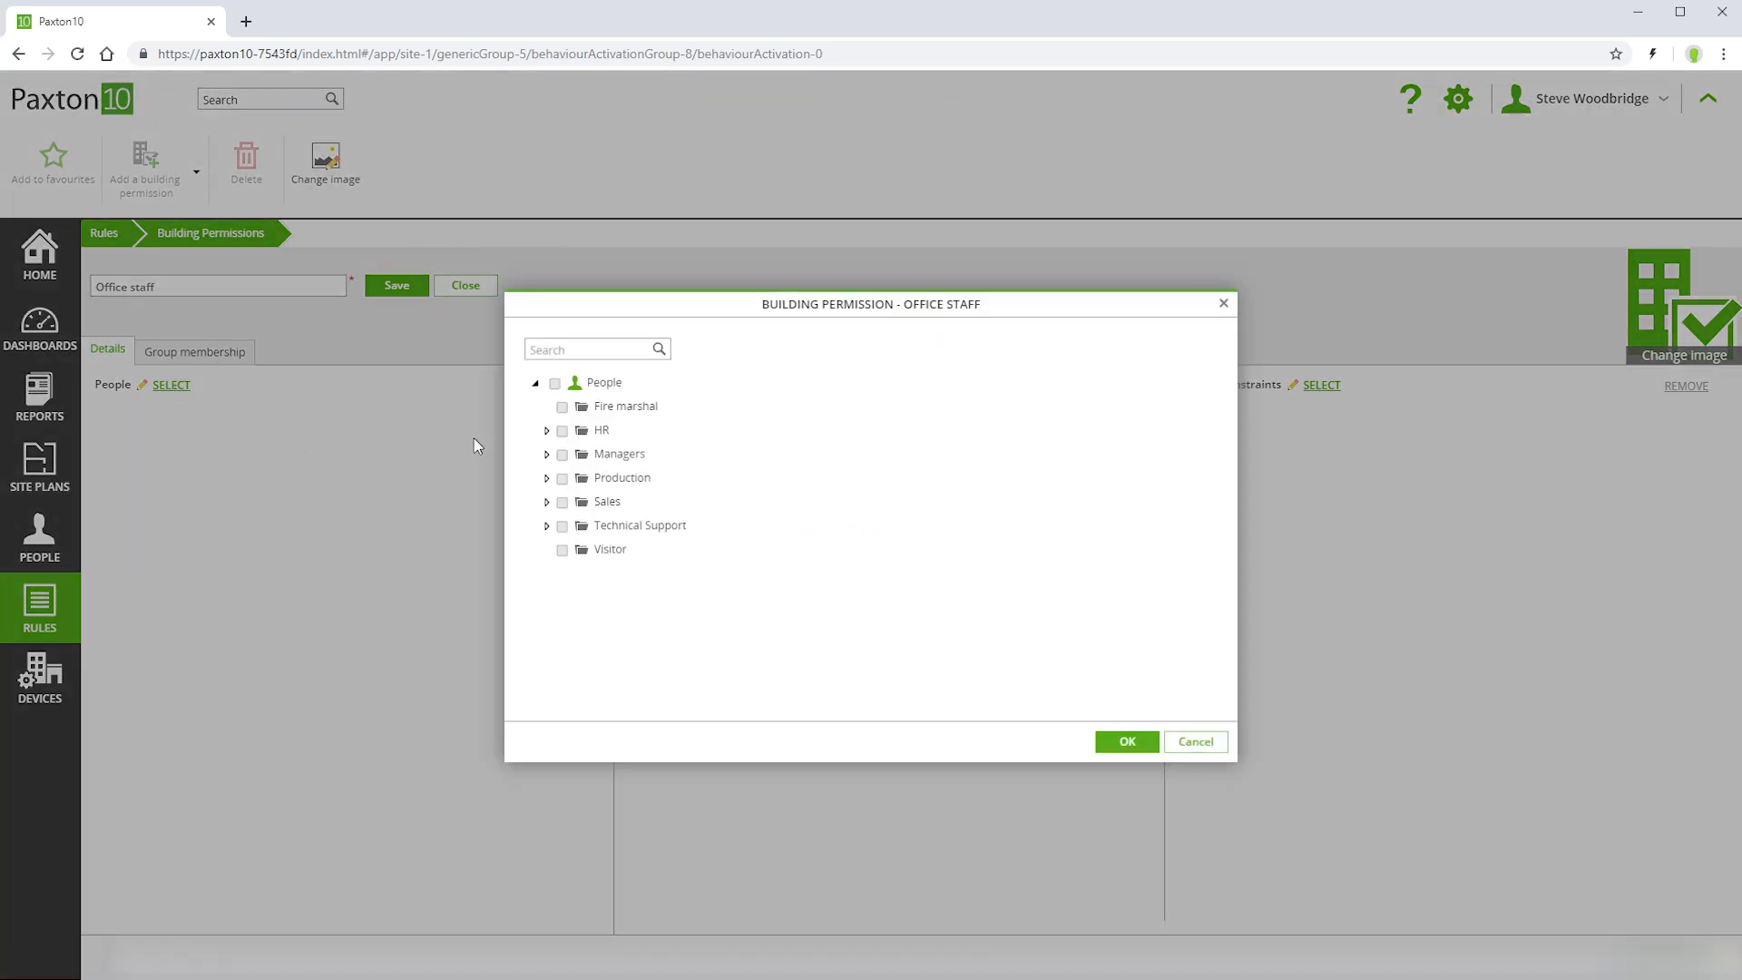
pyautogui.click(561, 431)
pyautogui.click(547, 453)
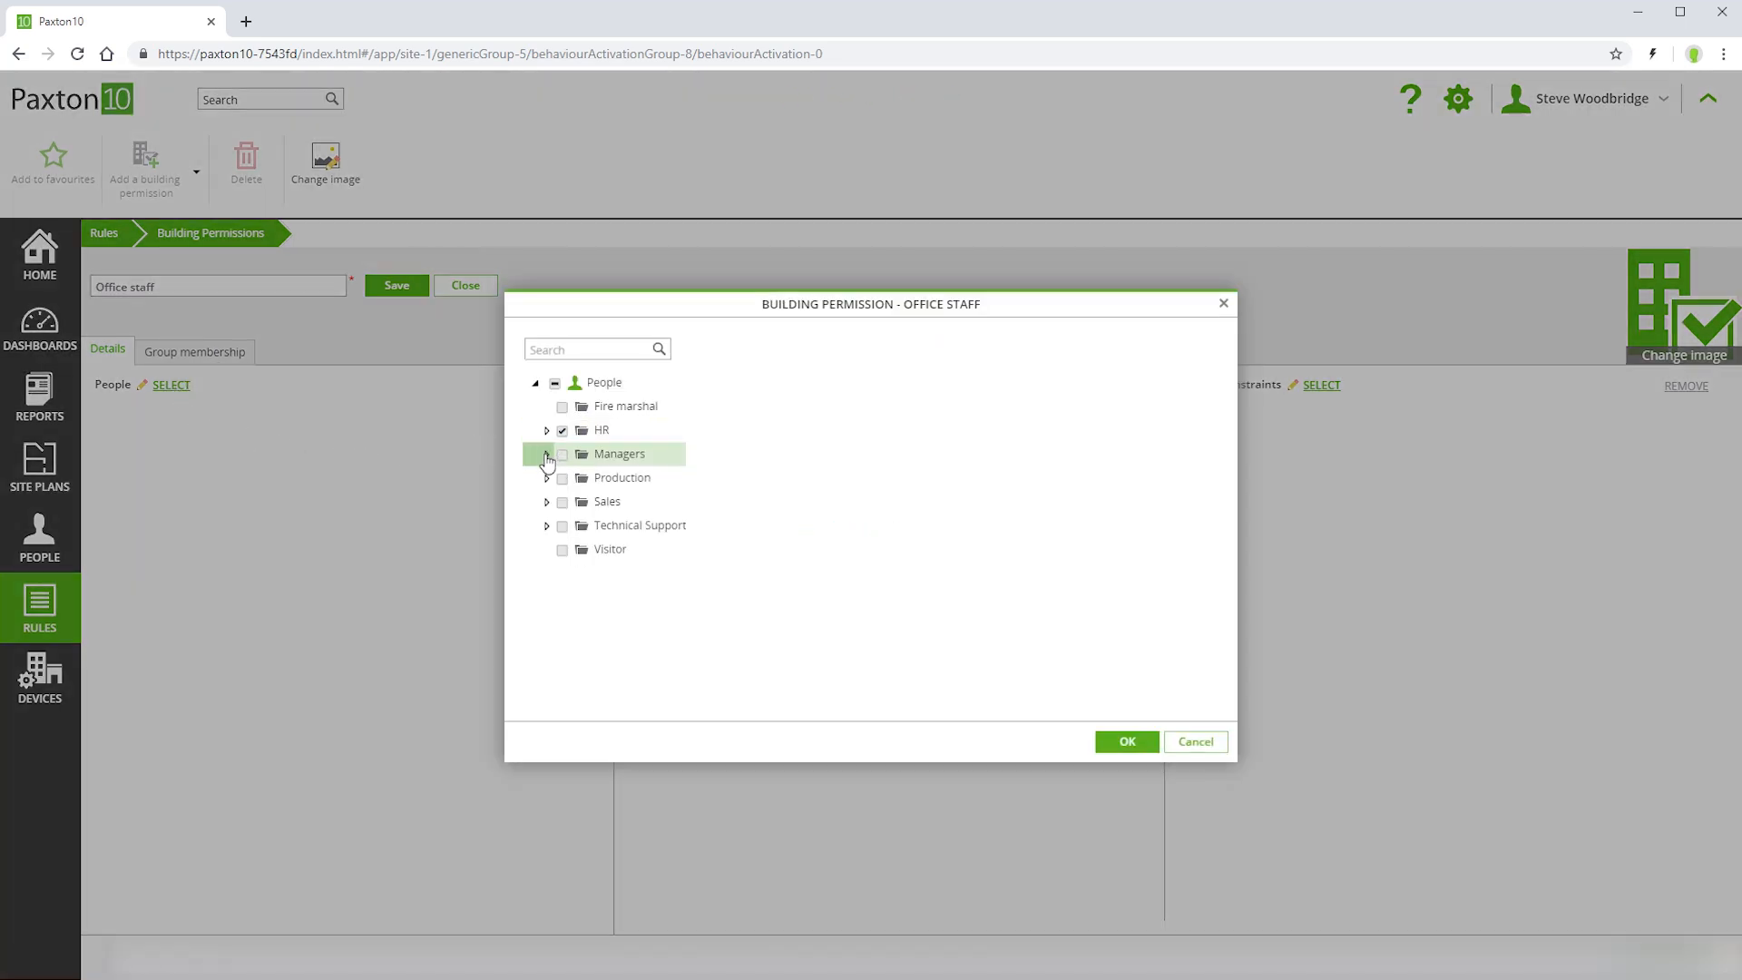
pyautogui.click(576, 550)
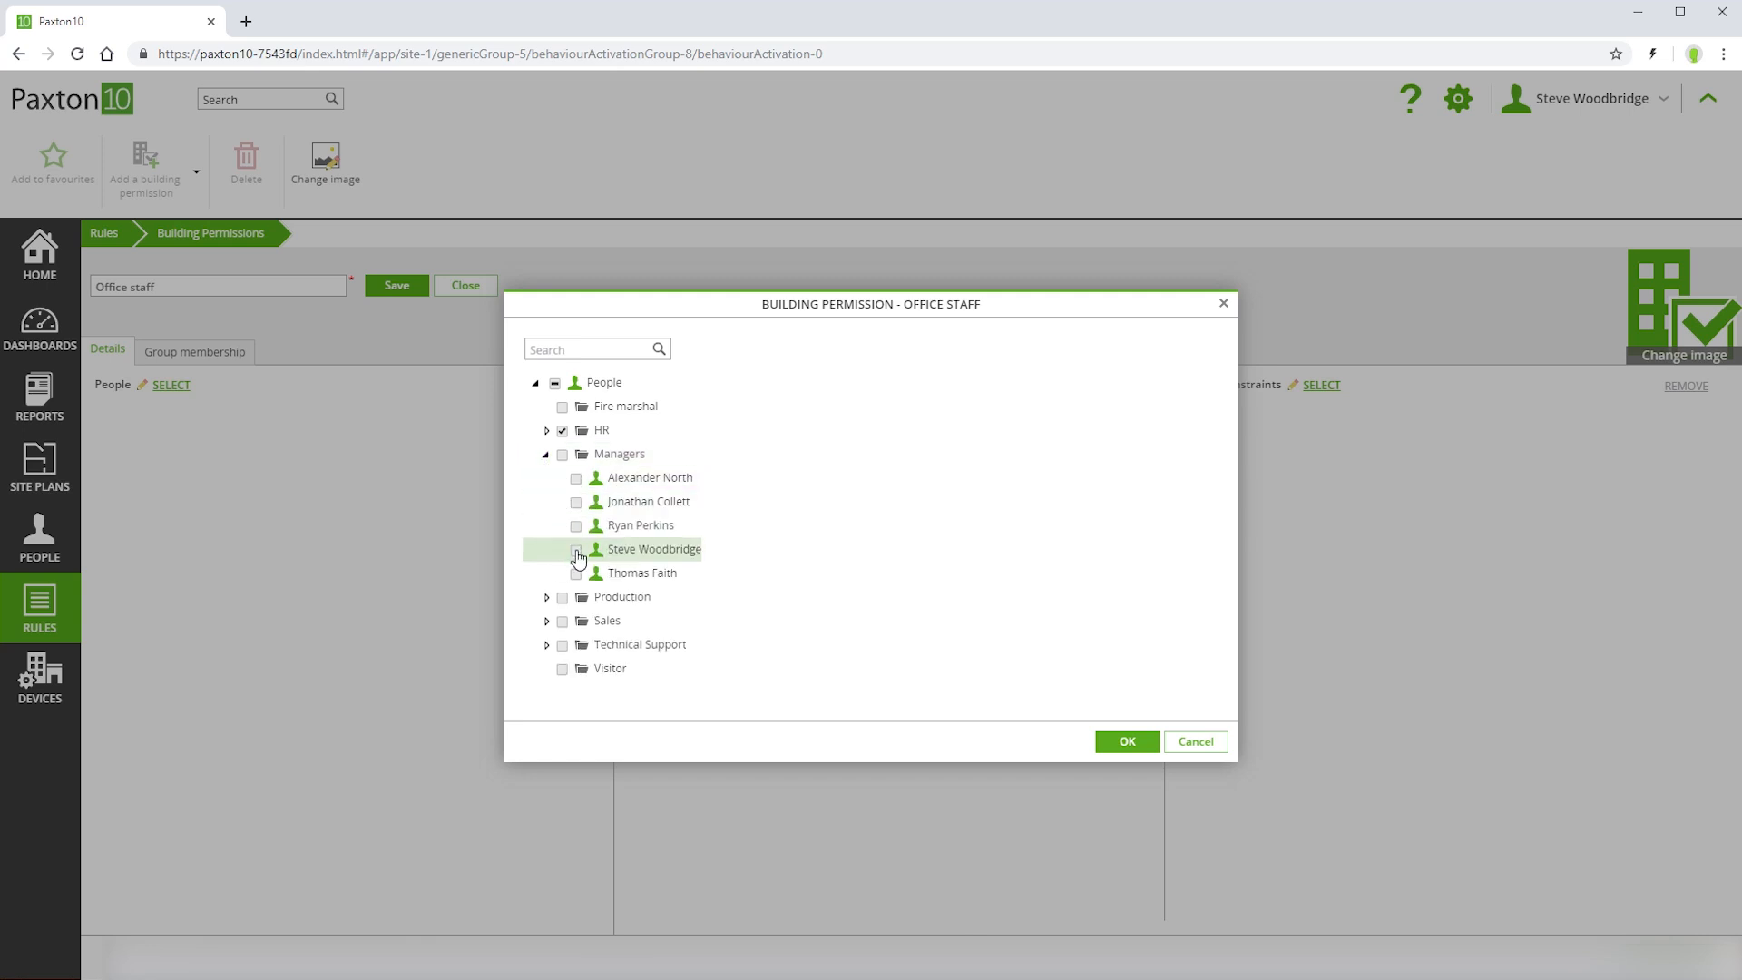
pyautogui.click(576, 527)
pyautogui.click(1118, 744)
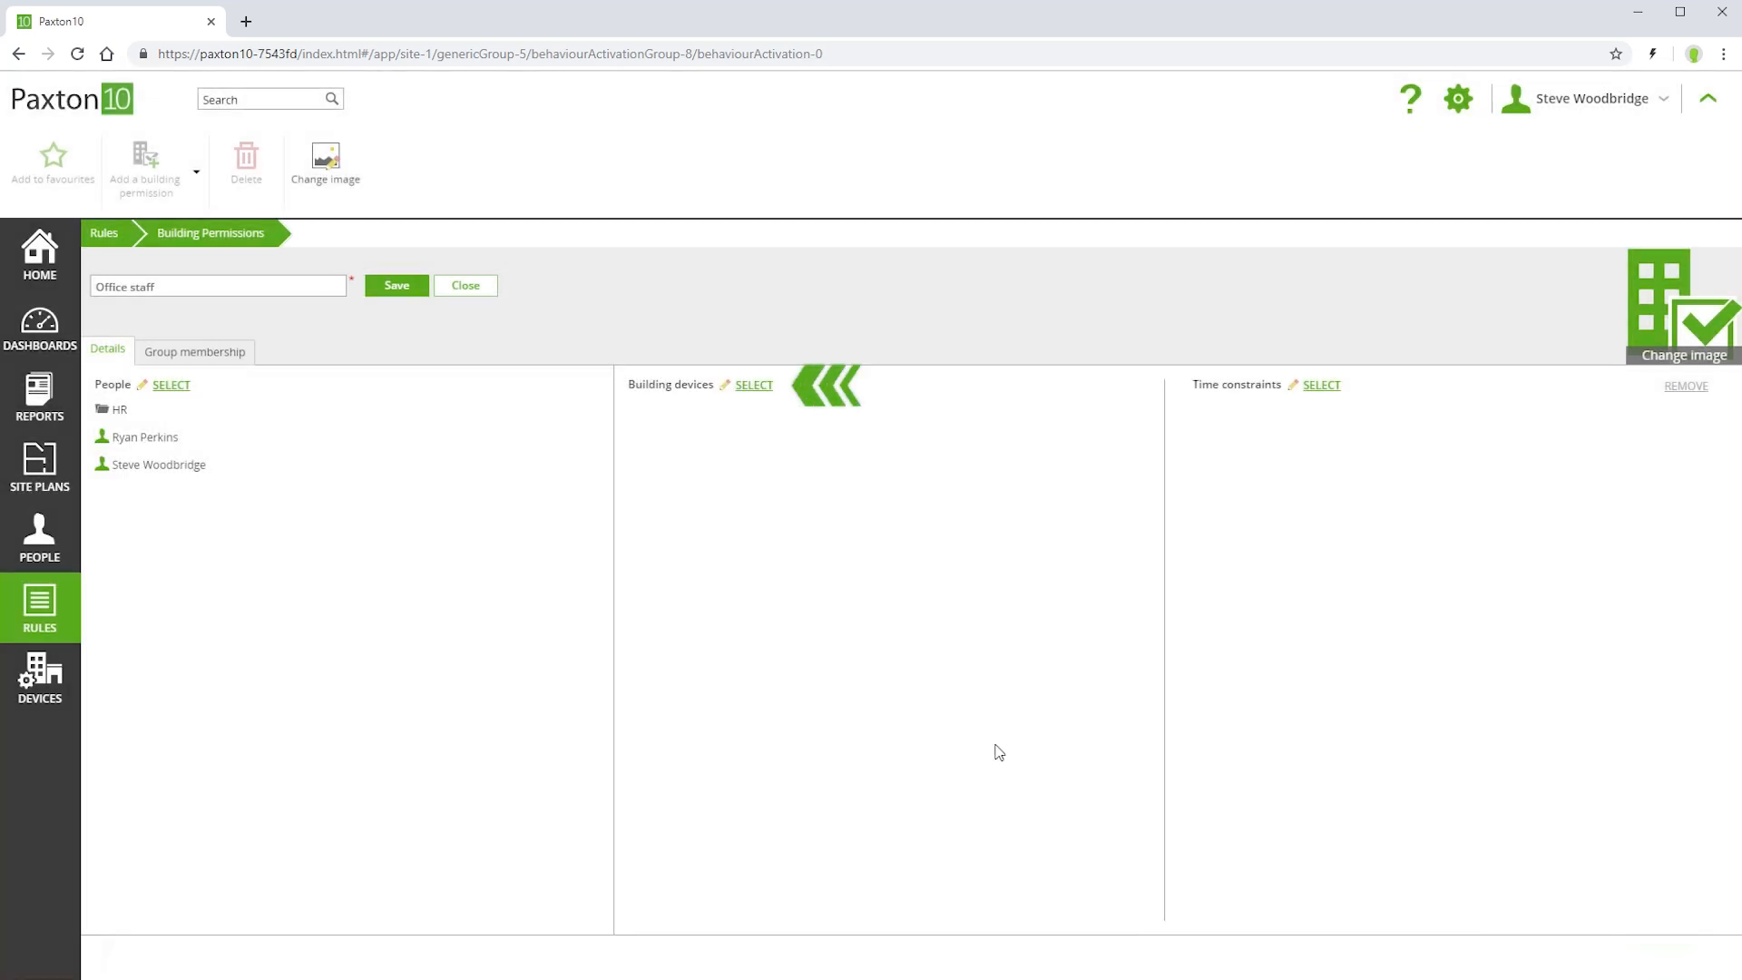
# Give the Office staff permission access to Common Areas, Ground Floor and Office door, constrained to the Working hours time profile
pyautogui.click(750, 390)
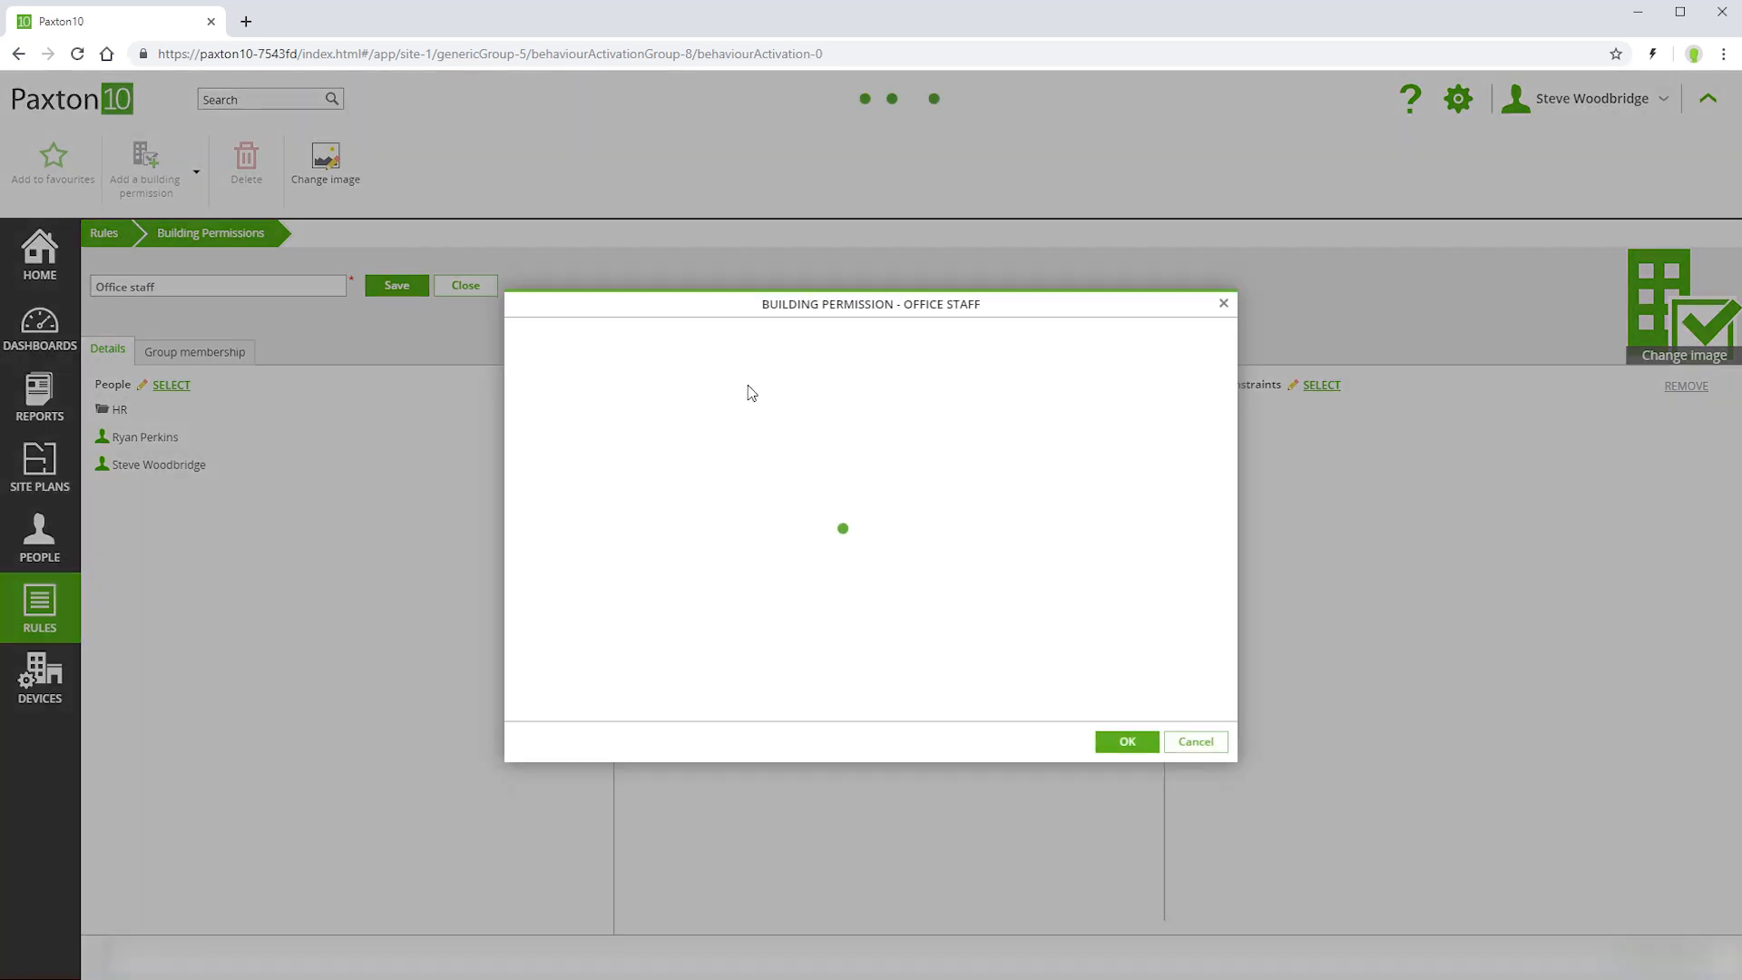
pyautogui.click(562, 407)
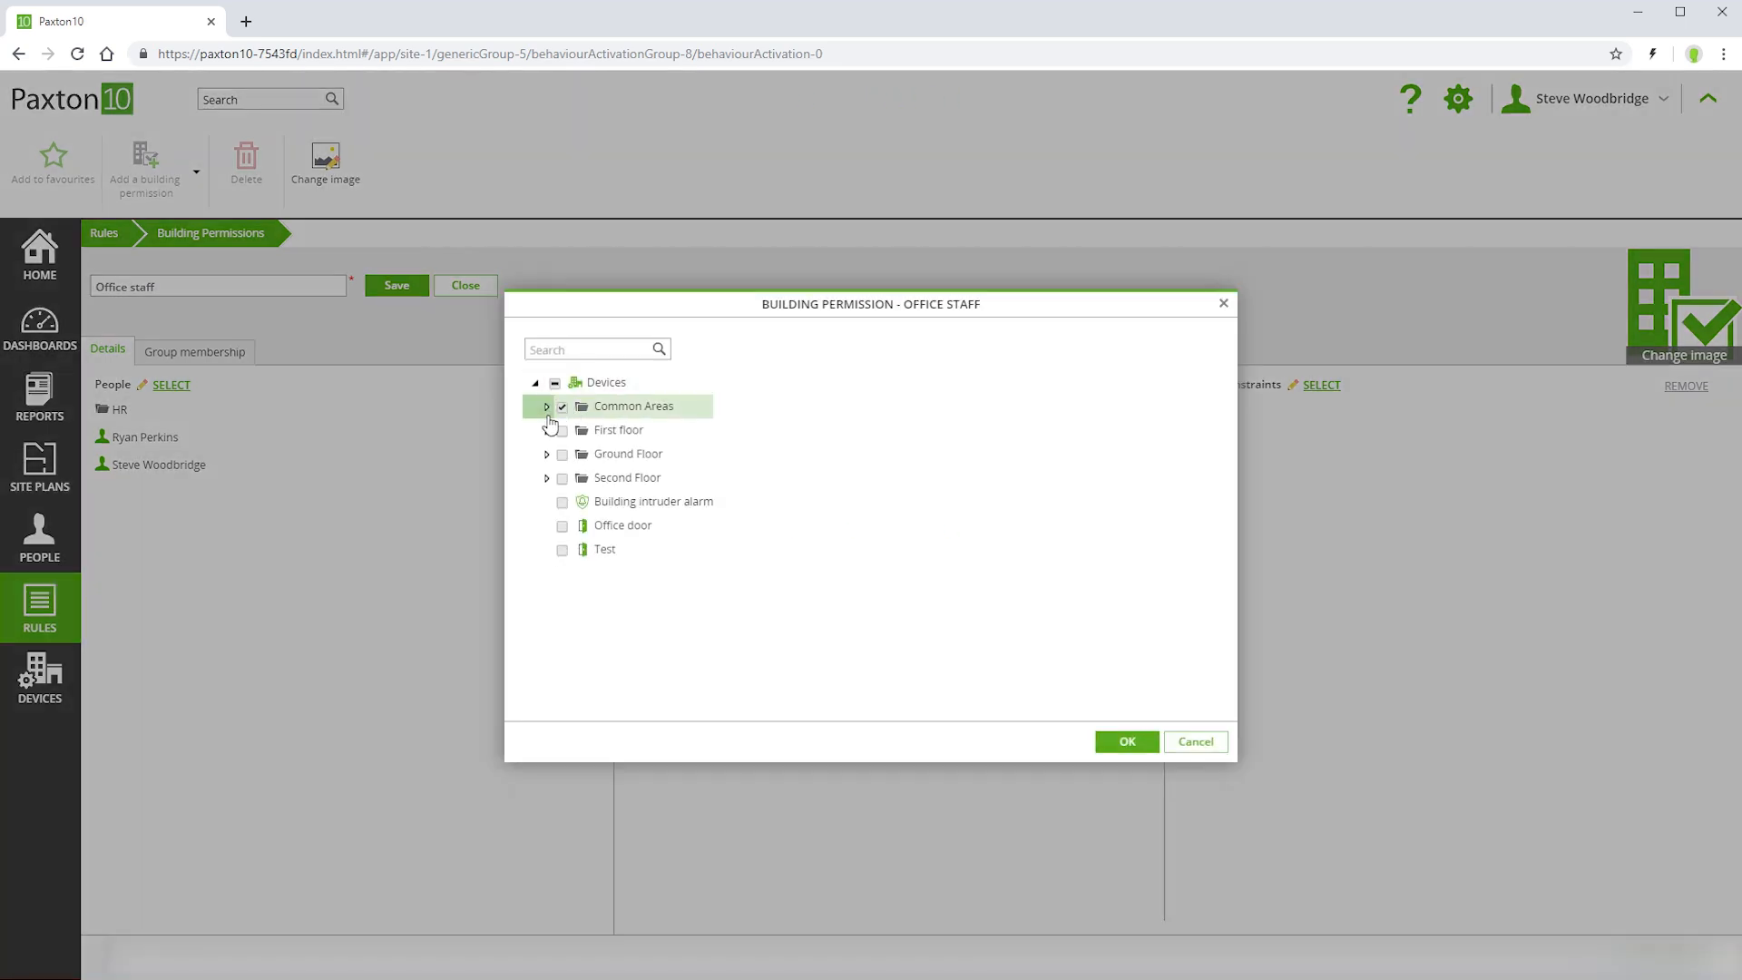
pyautogui.click(562, 454)
pyautogui.click(563, 527)
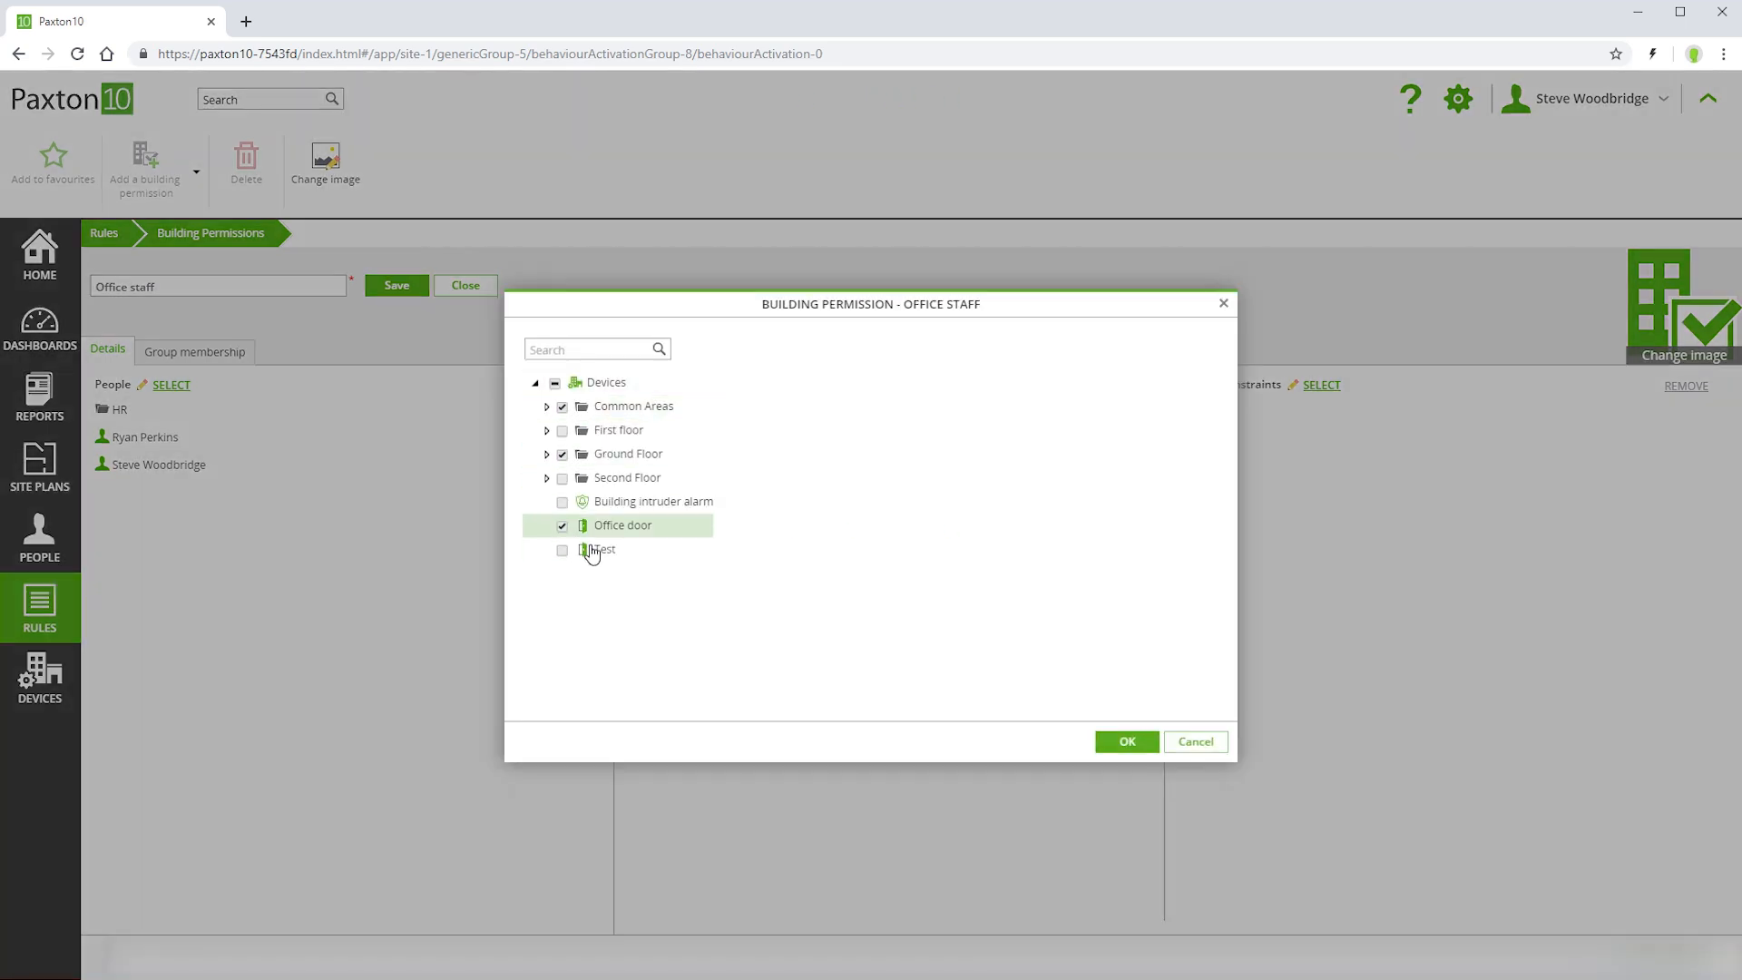
pyautogui.click(1127, 741)
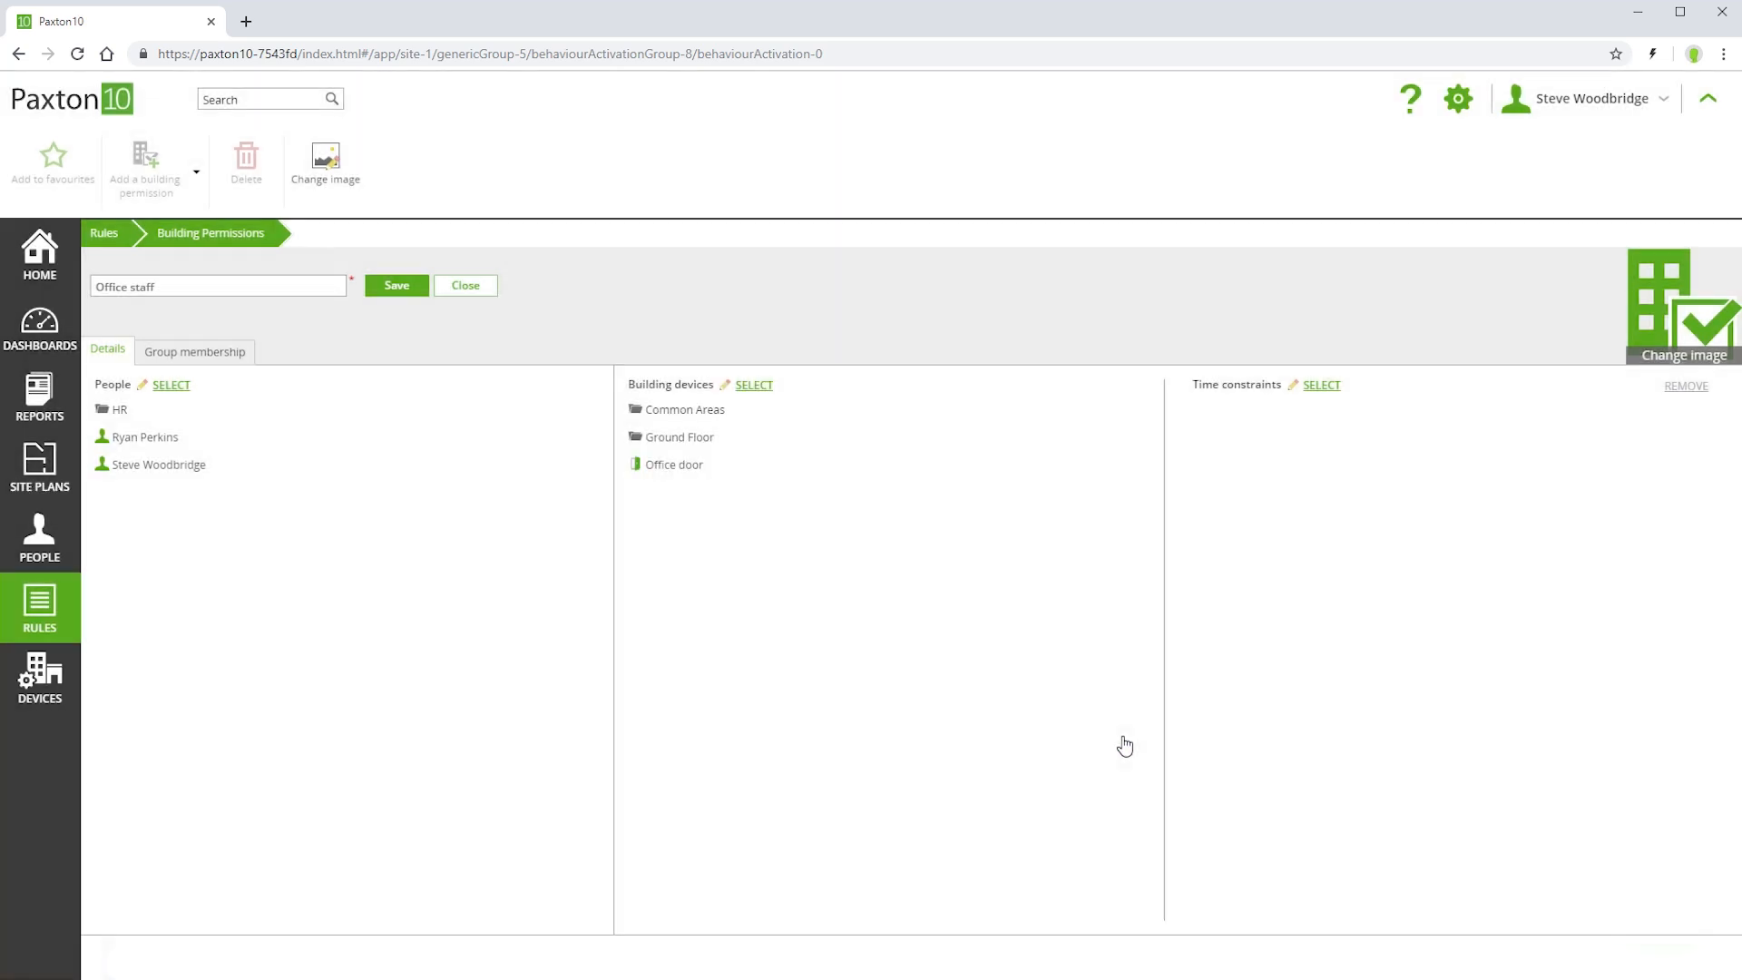
pyautogui.click(1320, 385)
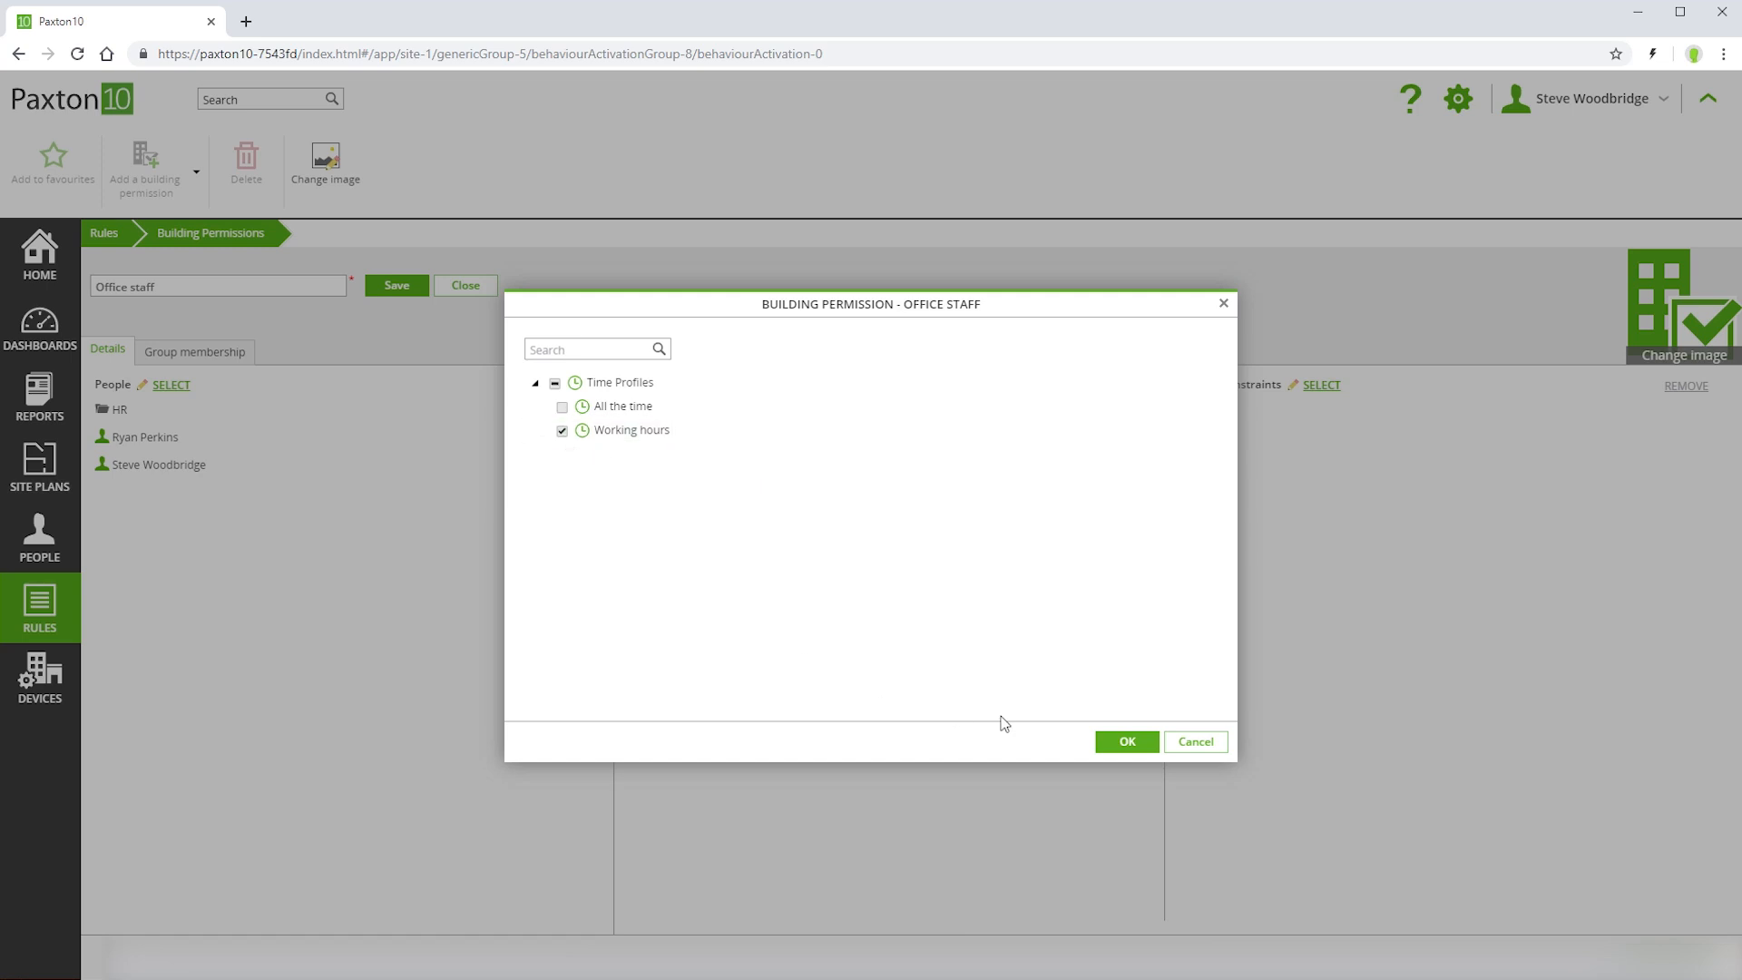
pyautogui.click(1118, 742)
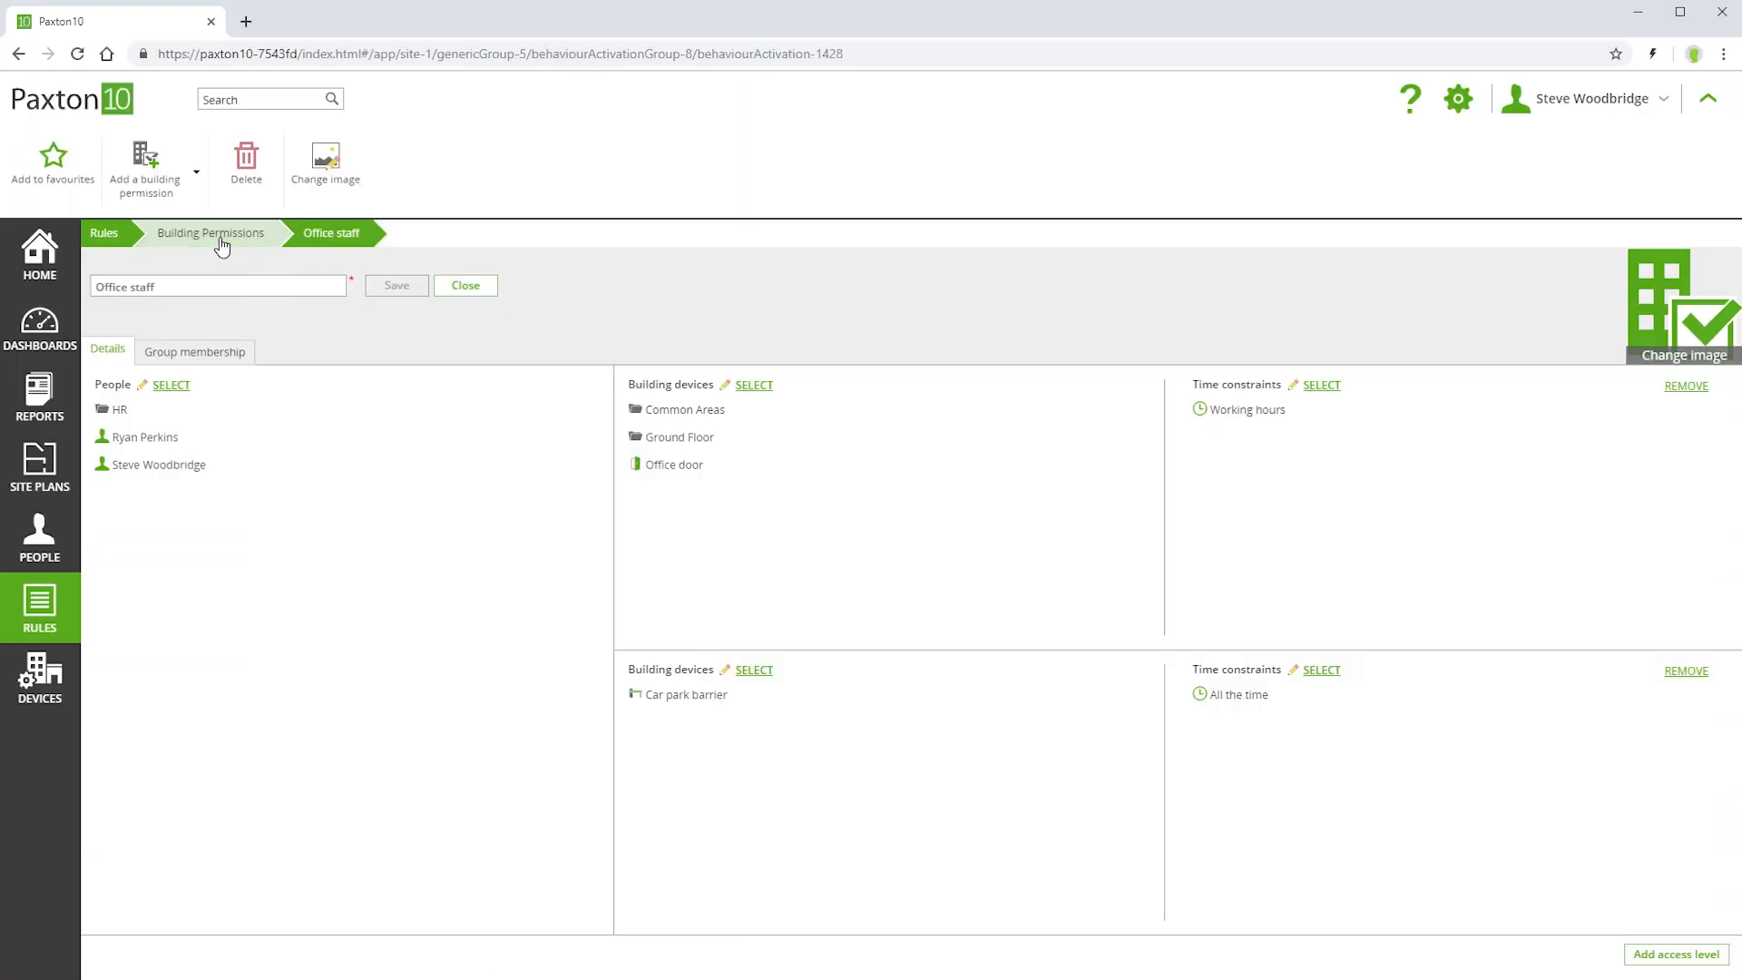
# Review the Visitor building permission and the people group selected for it
pyautogui.click(221, 240)
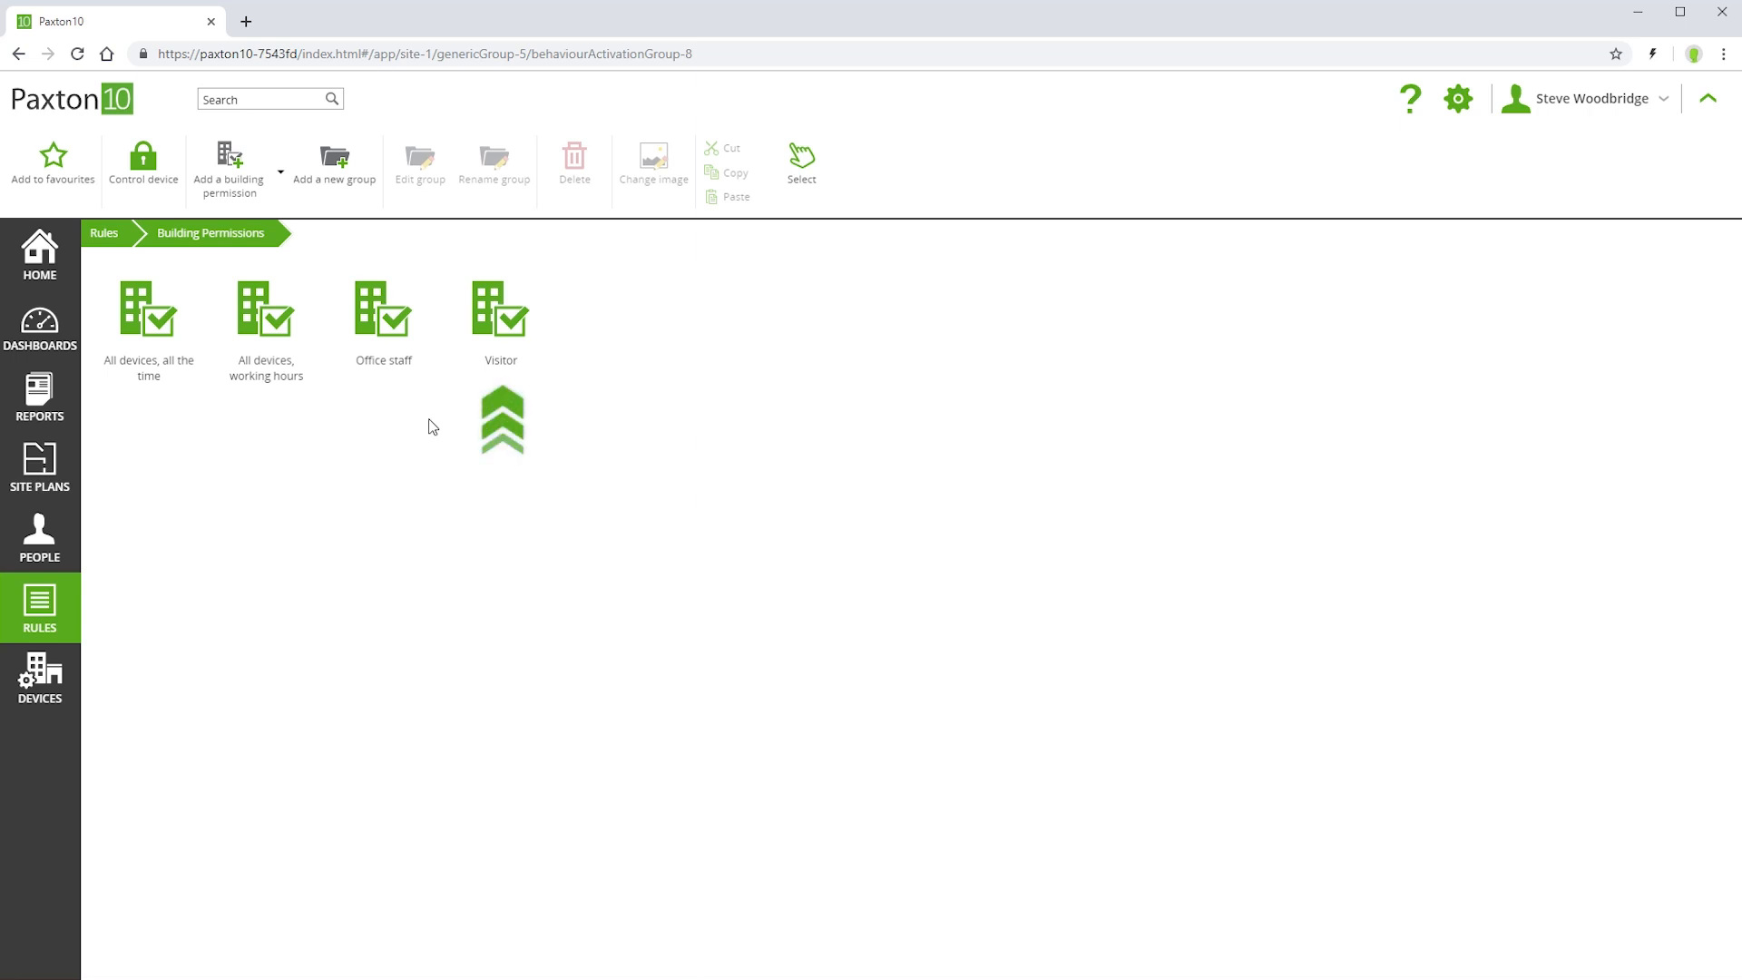
pyautogui.click(510, 338)
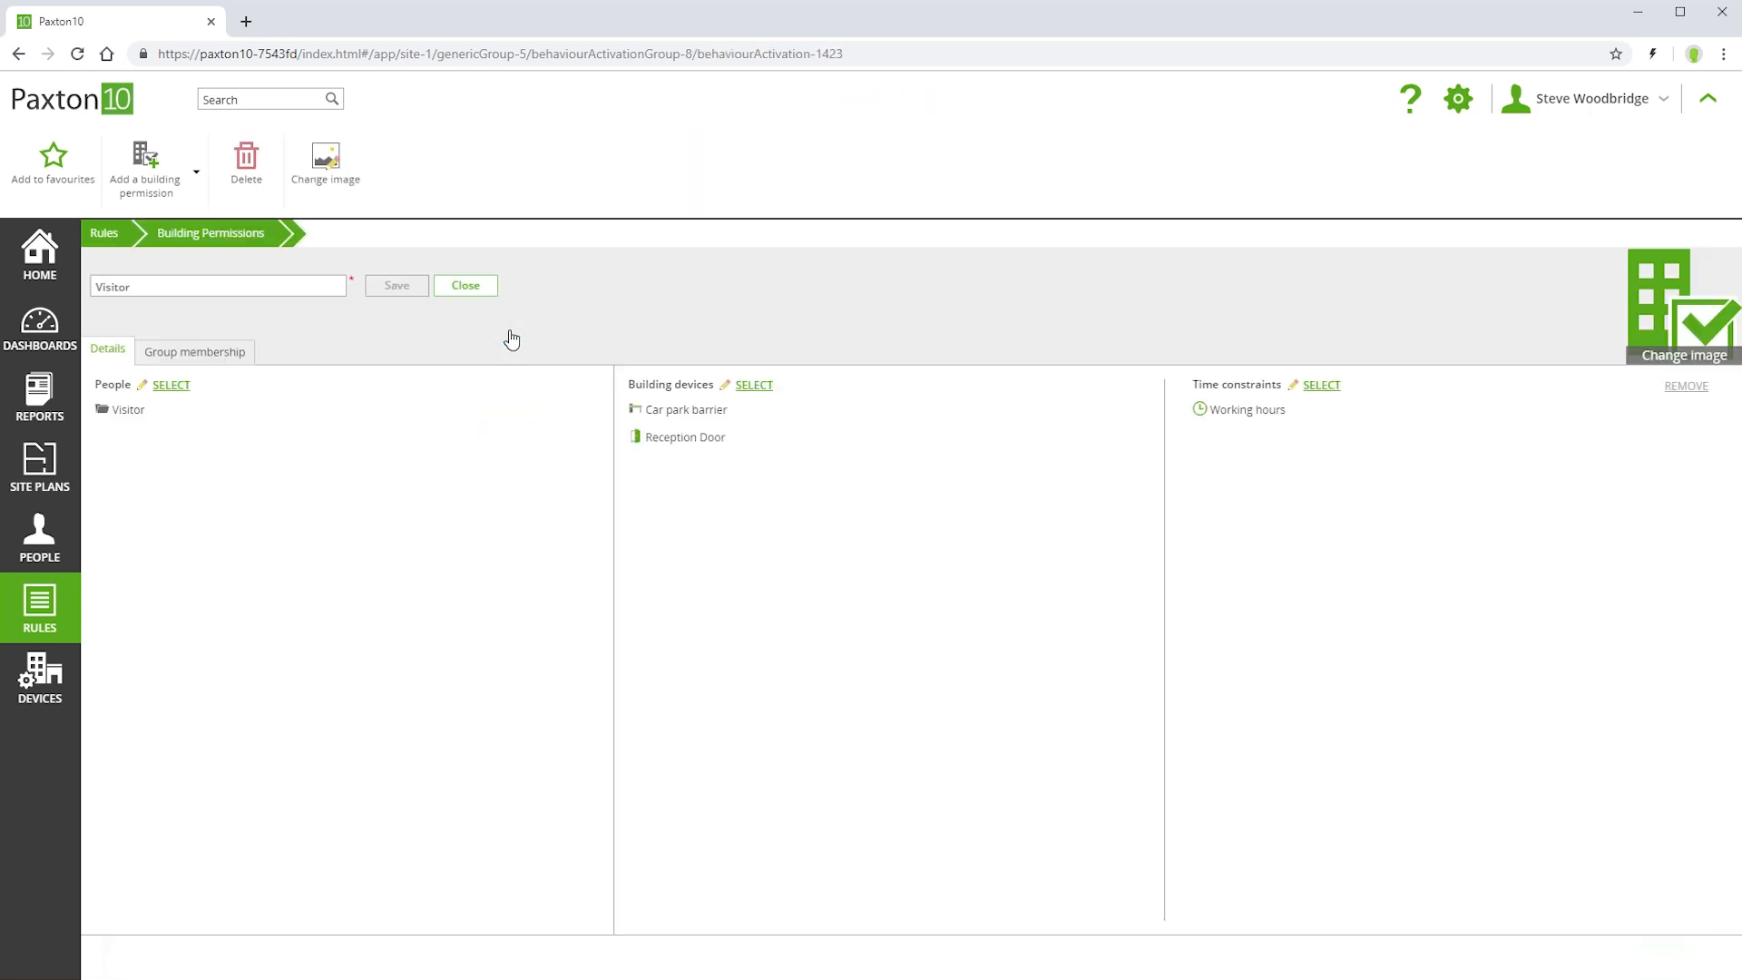
pyautogui.click(171, 384)
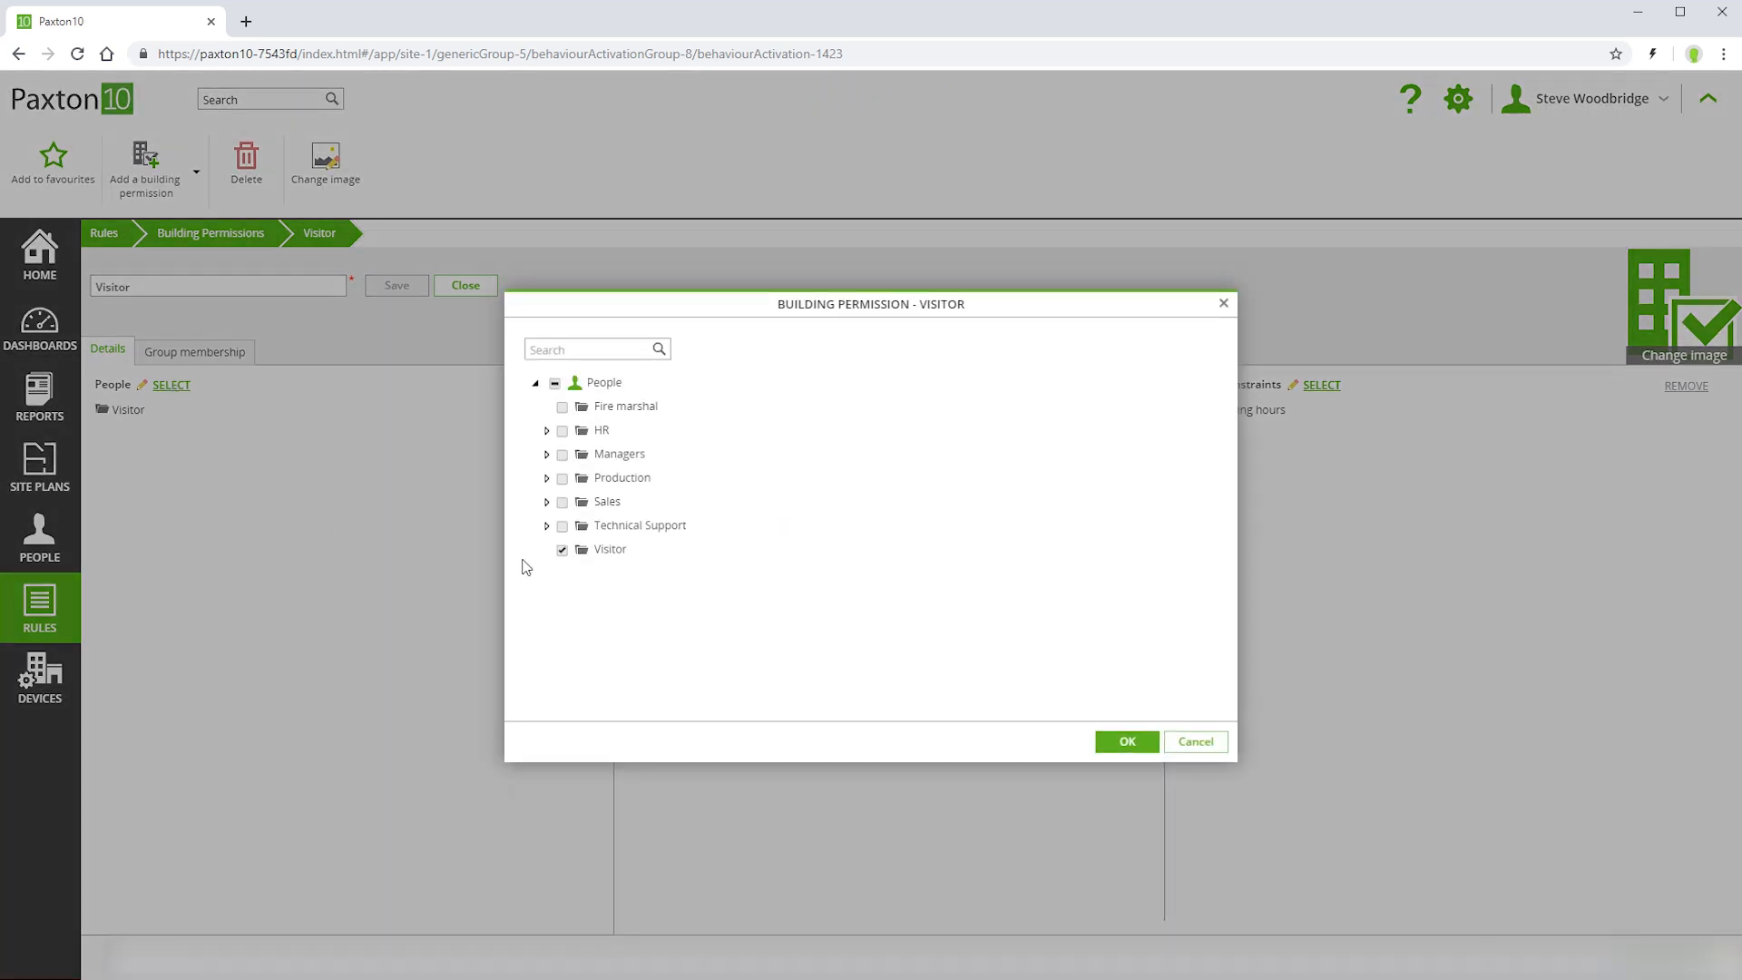
pyautogui.click(581, 551)
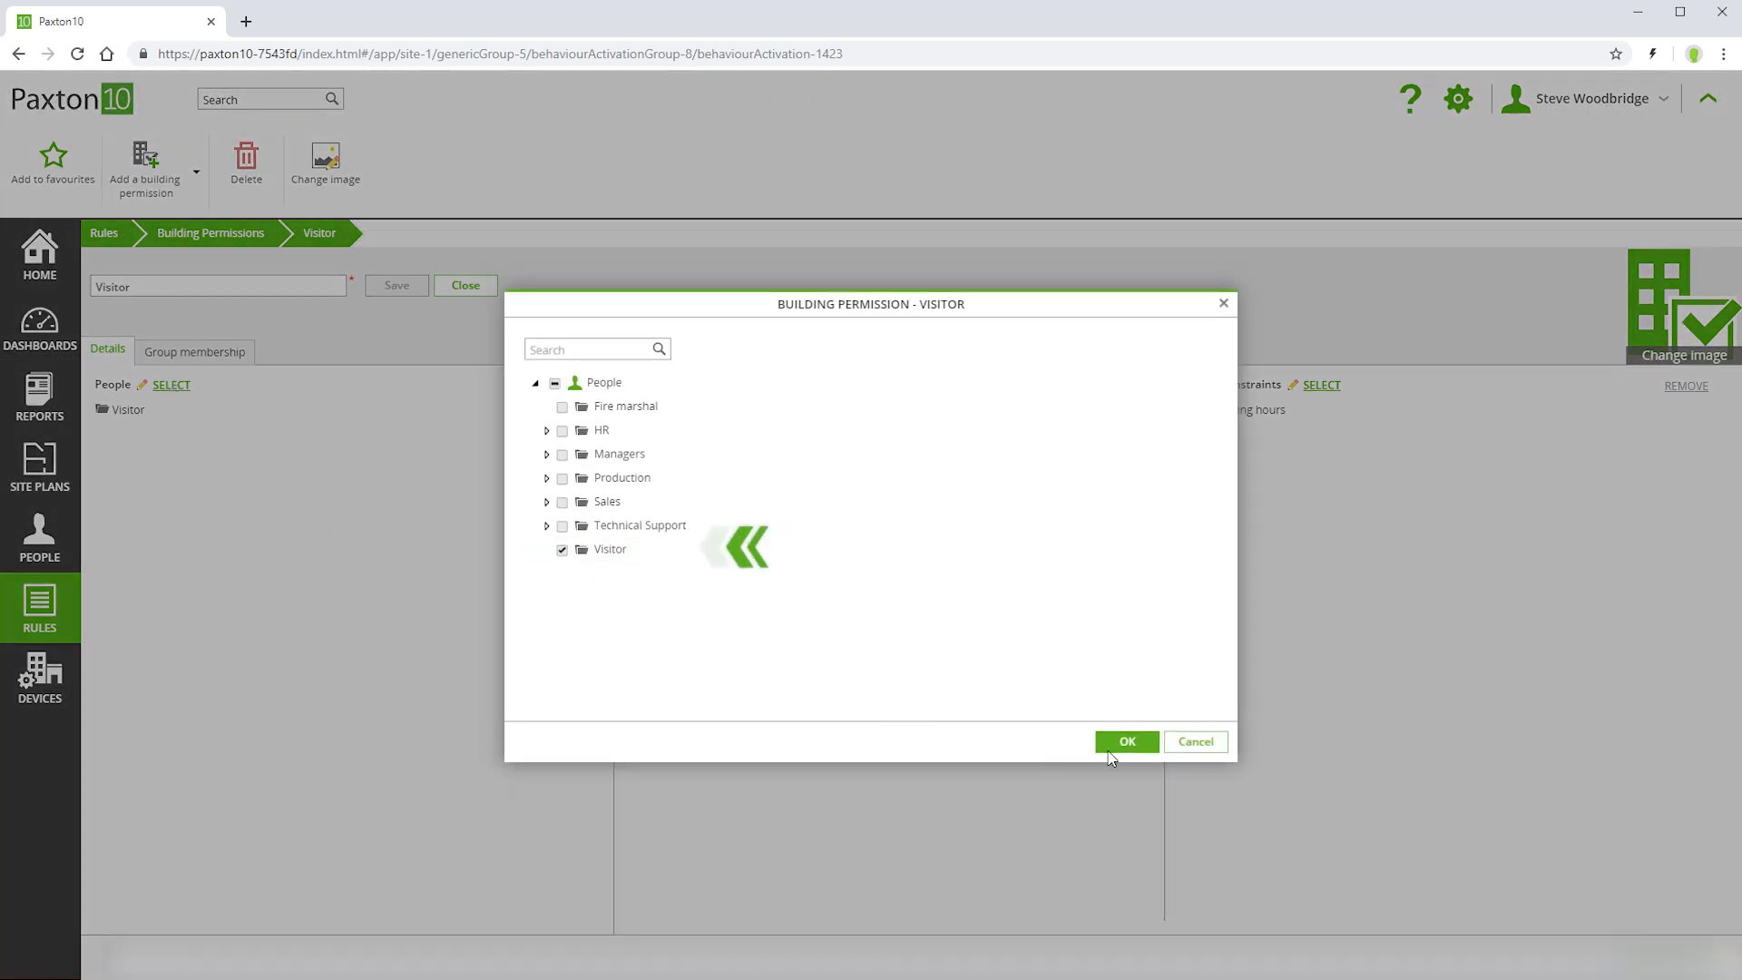
pyautogui.click(1136, 744)
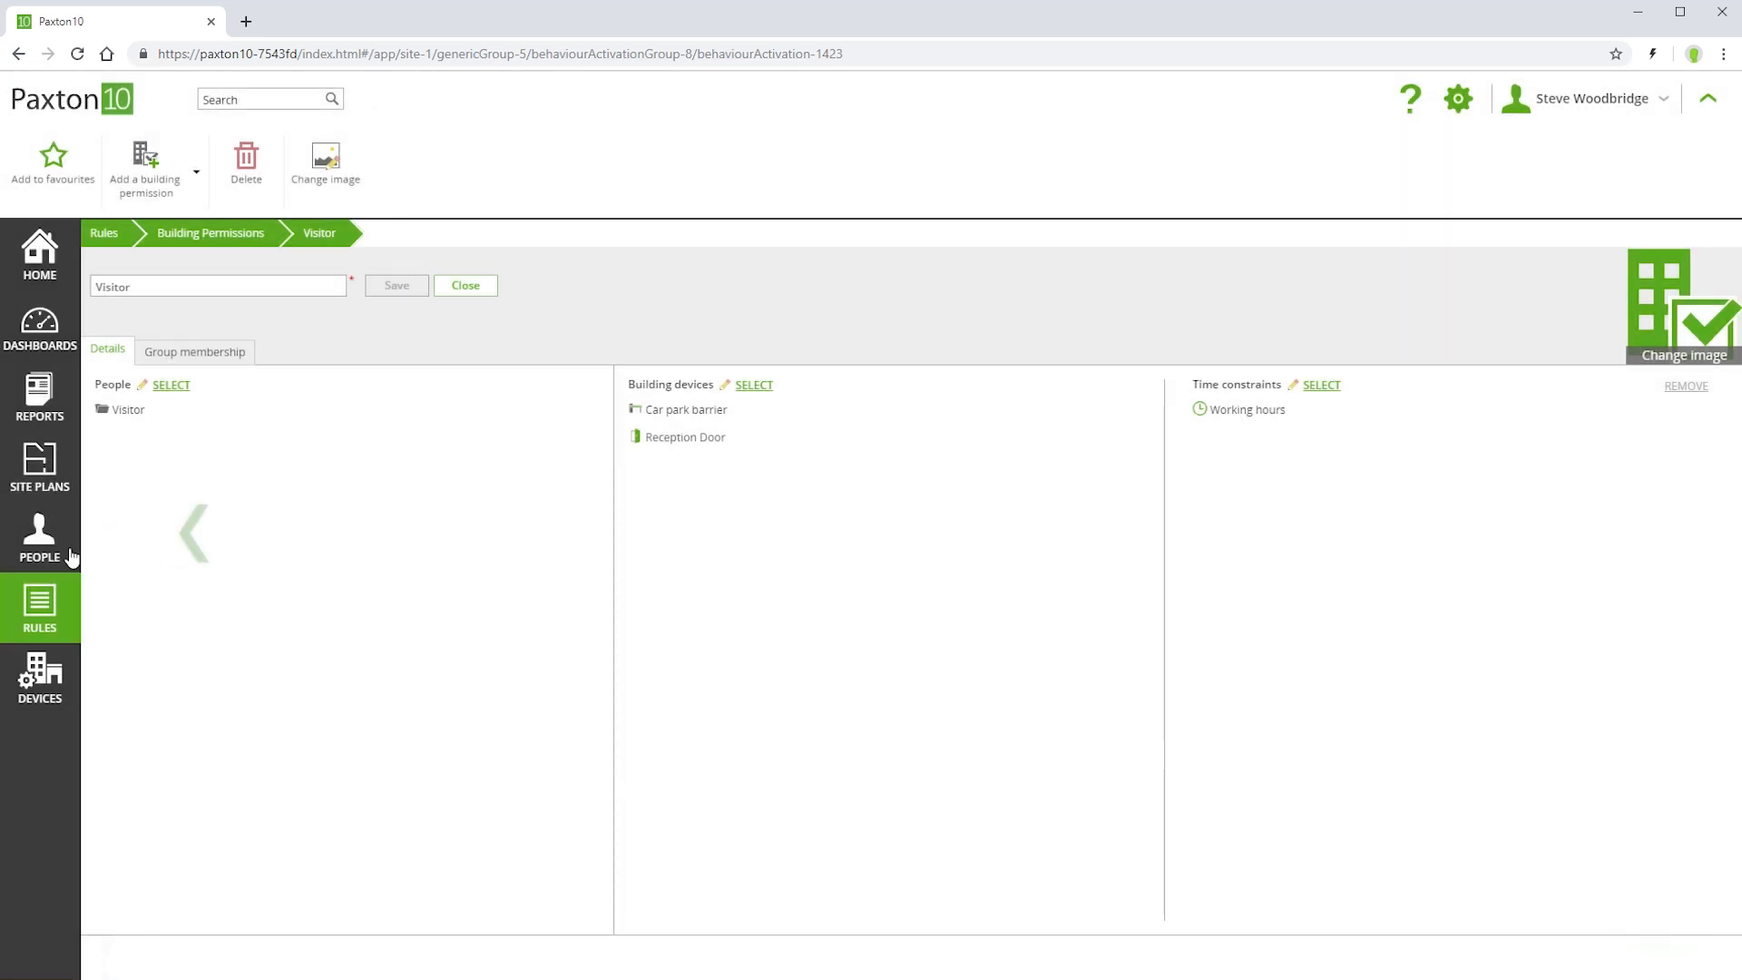
# Add a new person to the Visitor group, entering the visitor's first and last name, and save the record
pyautogui.click(45, 535)
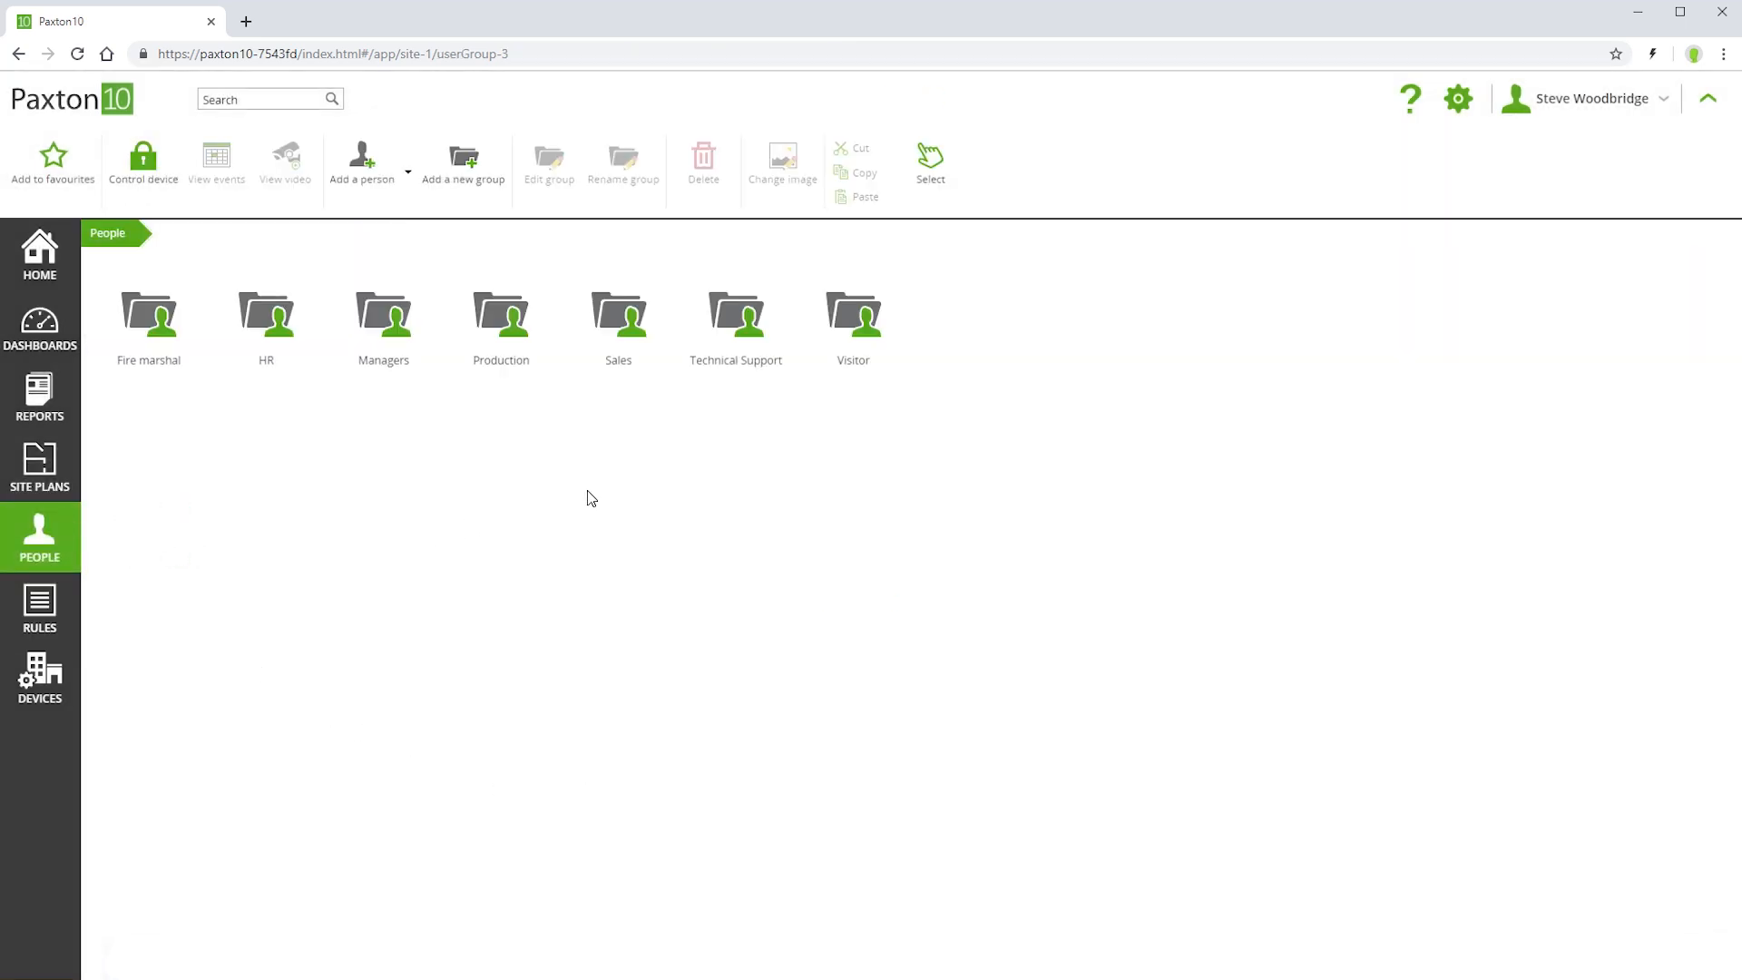
pyautogui.doubleClick(861, 315)
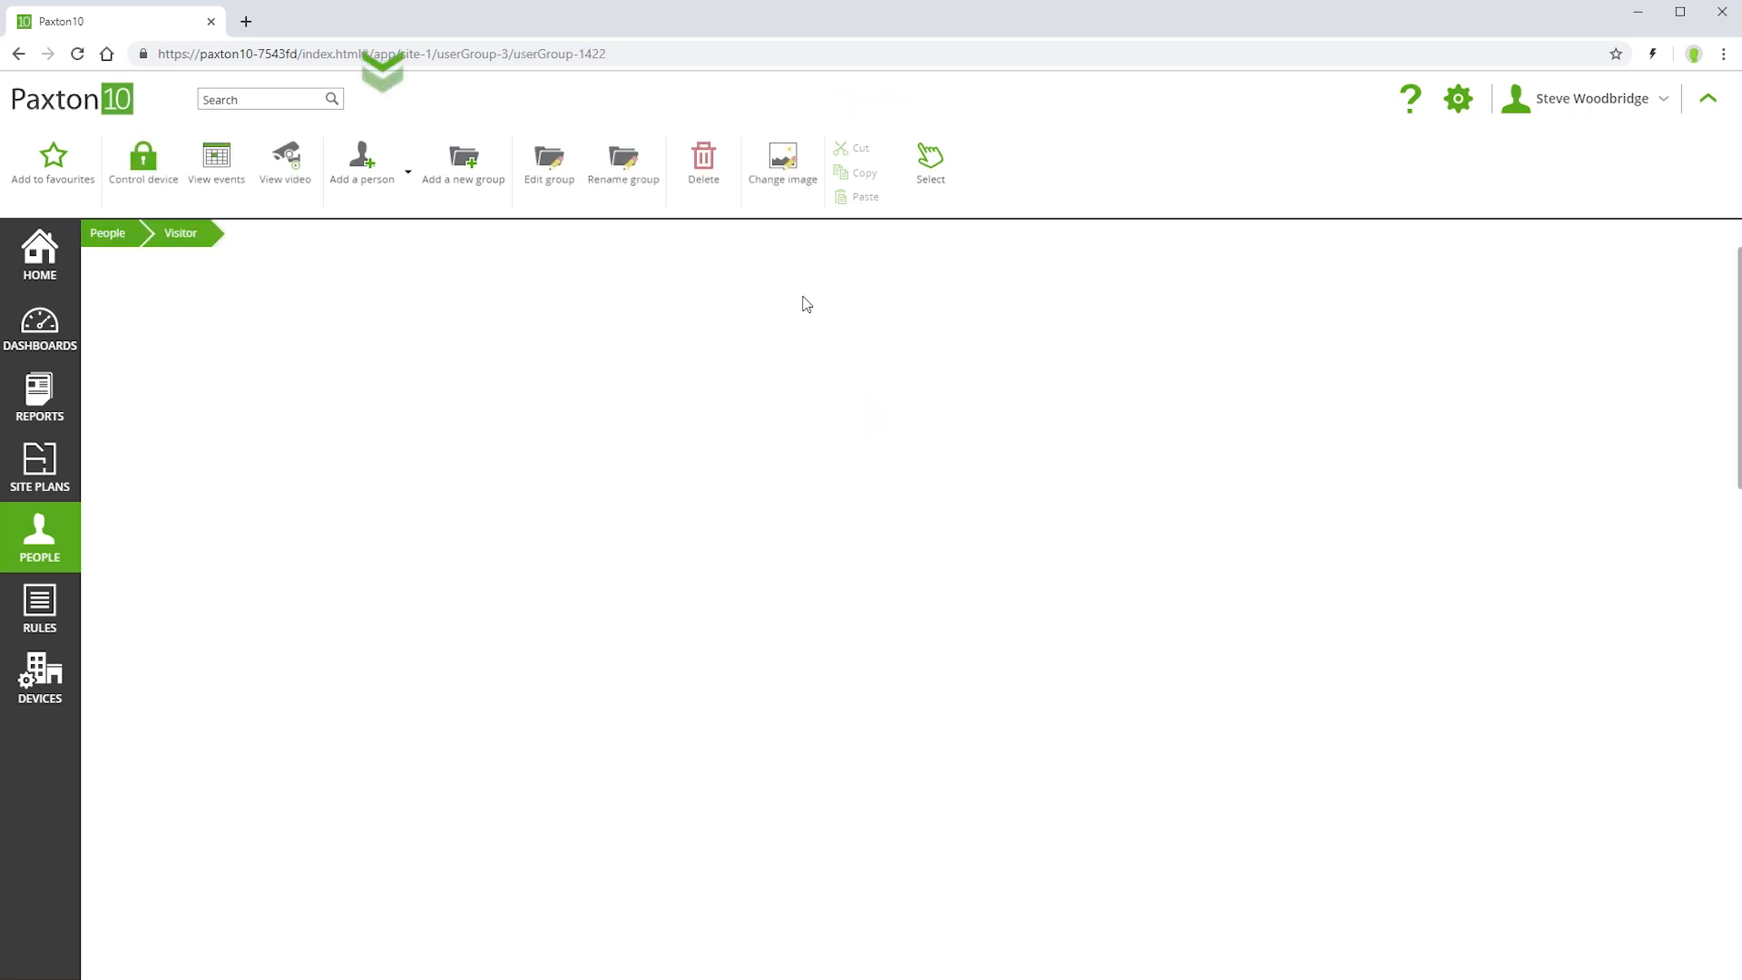
pyautogui.click(353, 168)
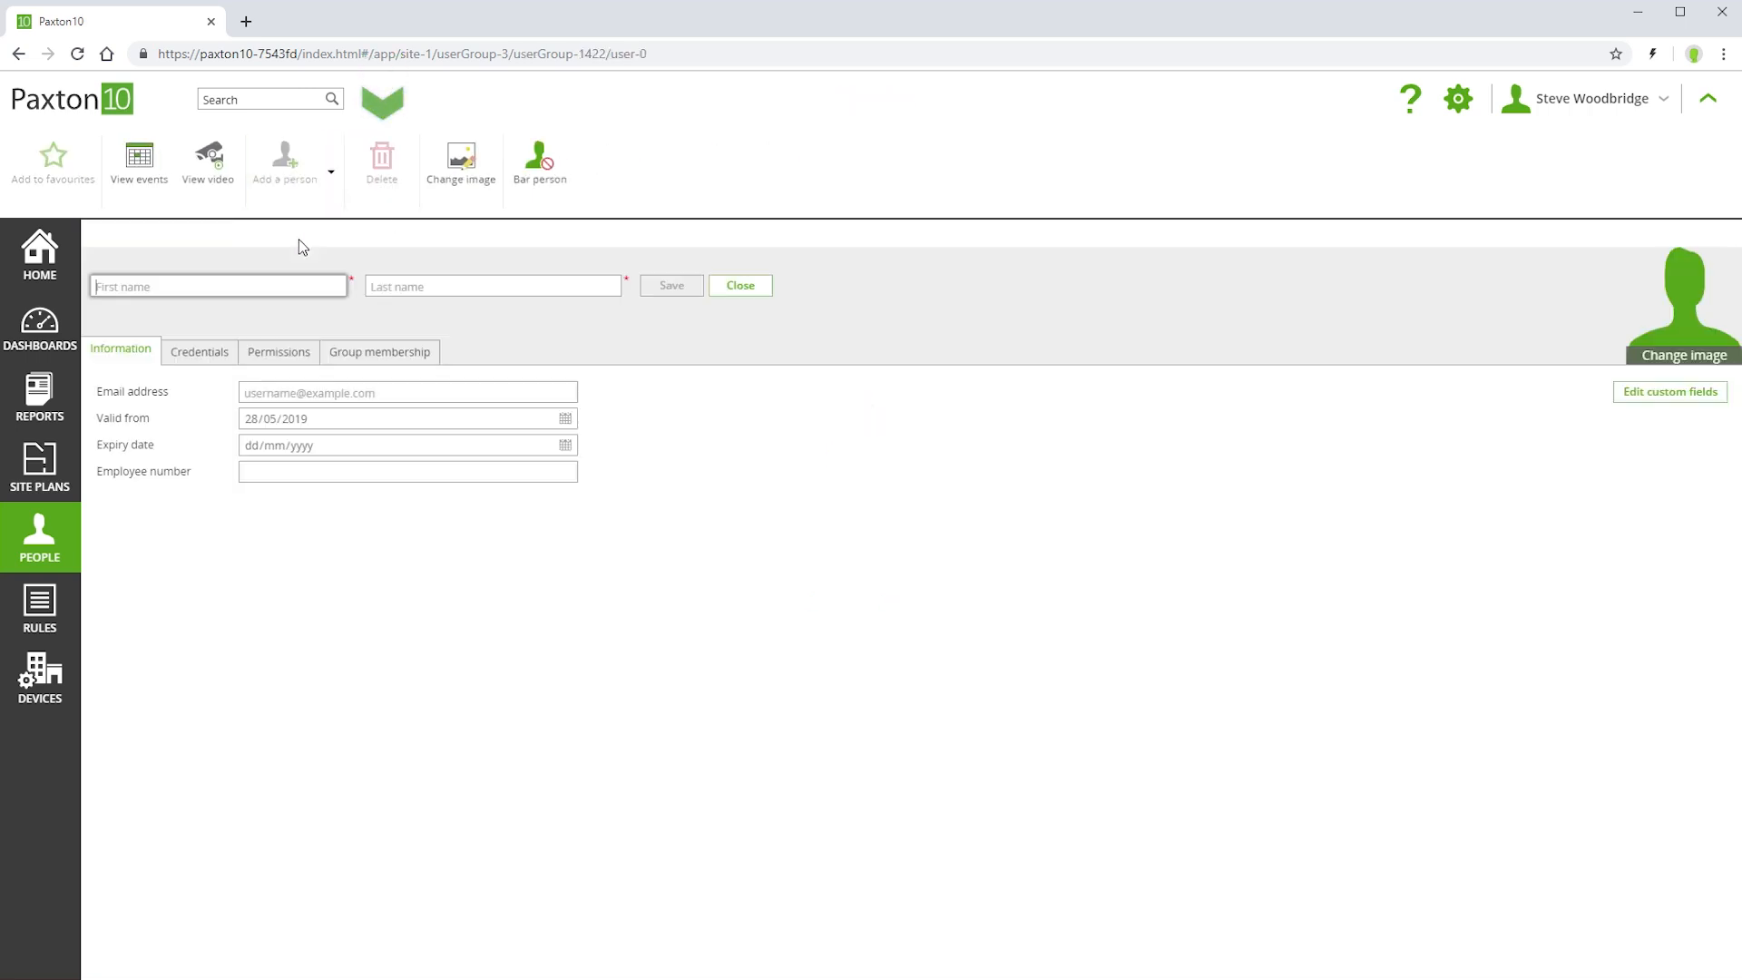
pyautogui.write('Pete')
pyautogui.press('Tab')
pyautogui.write('Jones')
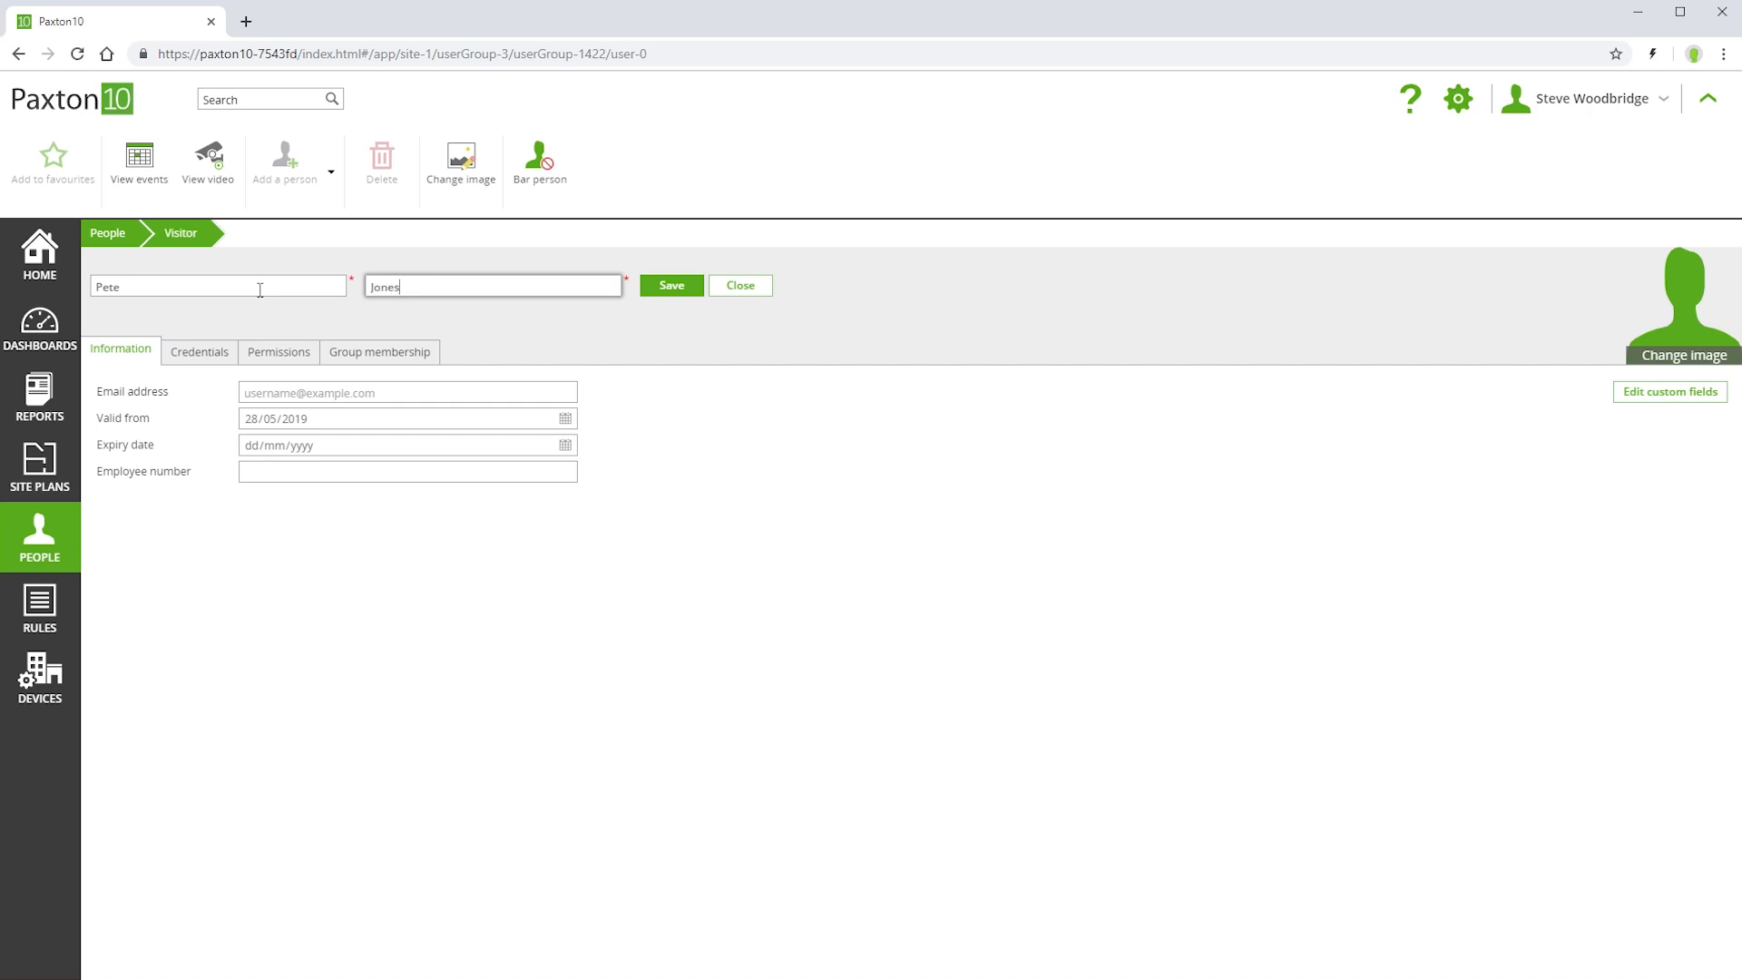
pyautogui.click(679, 288)
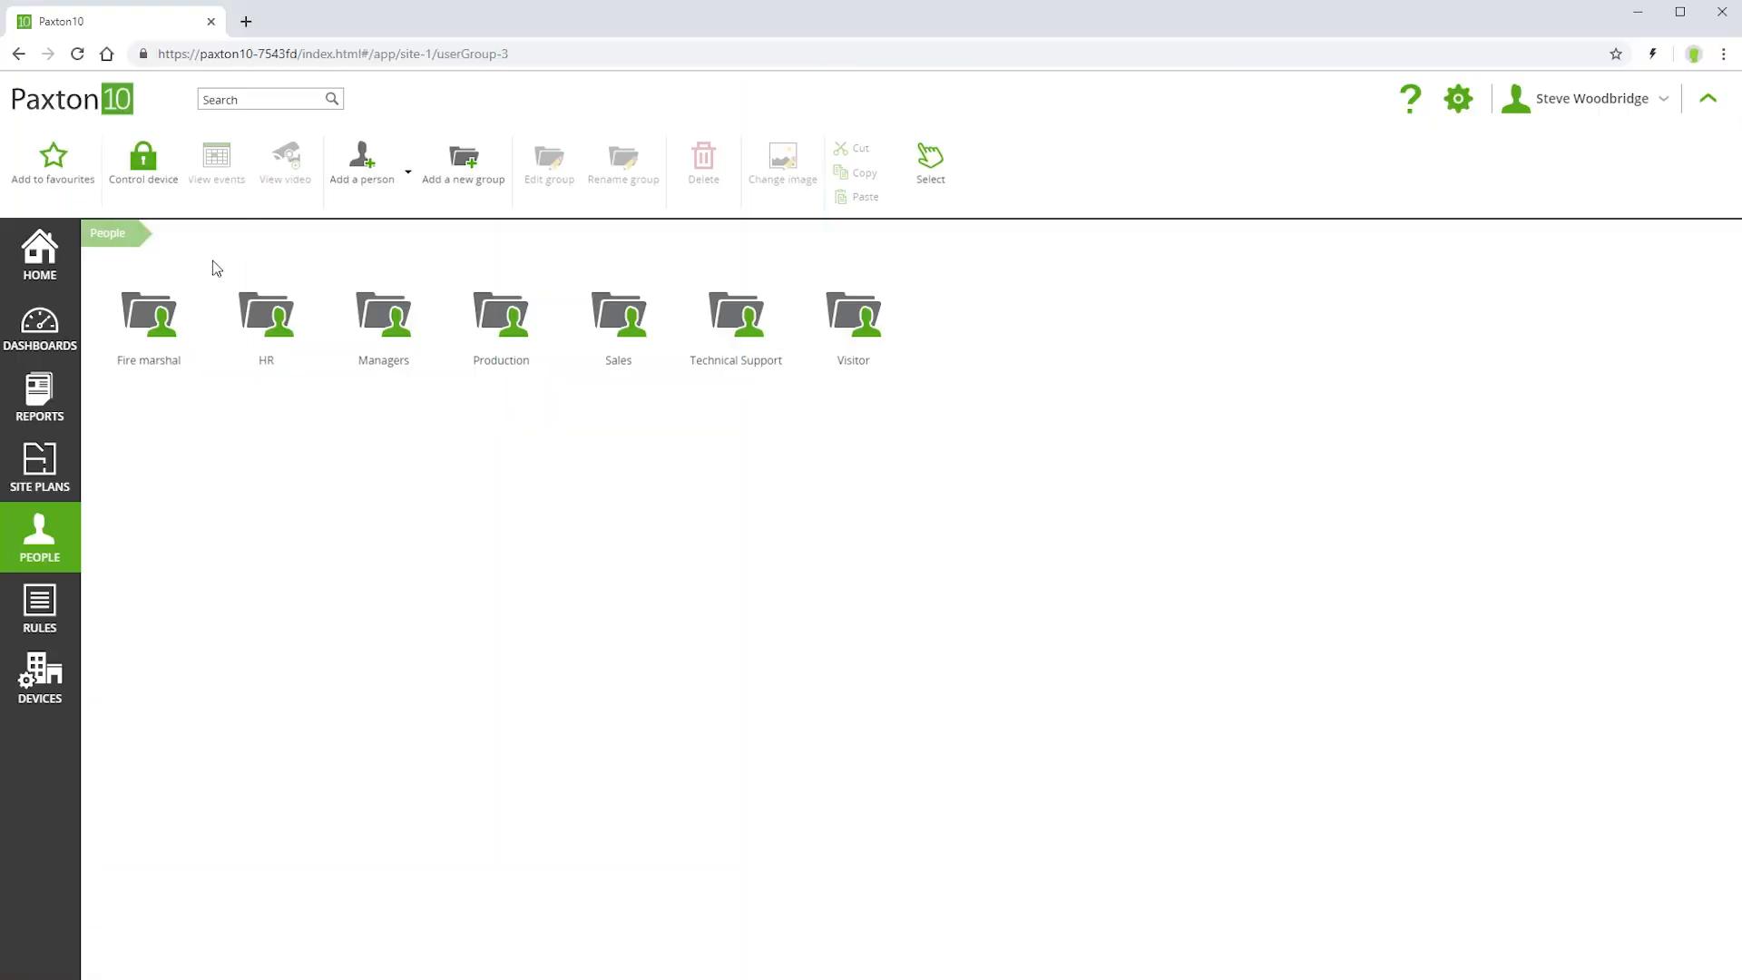
# Copy the third person in the Managers group into the Fire marshal group
pyautogui.doubleClick(379, 334)
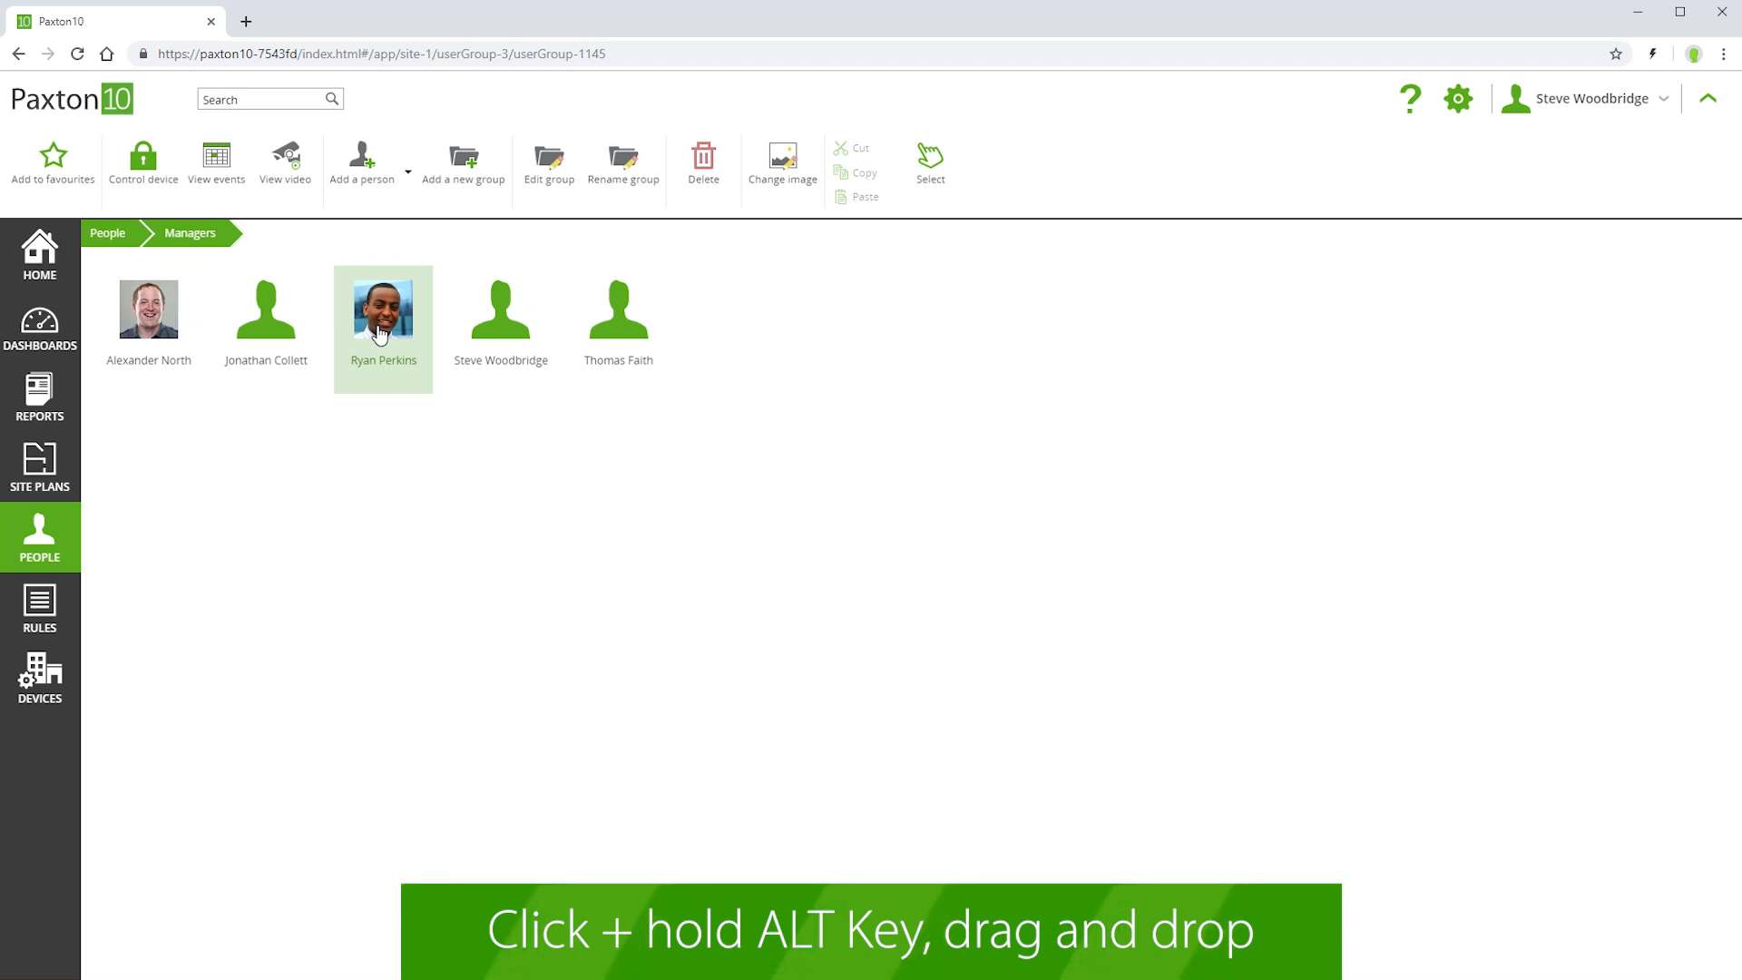
pyautogui.rightClick(380, 334)
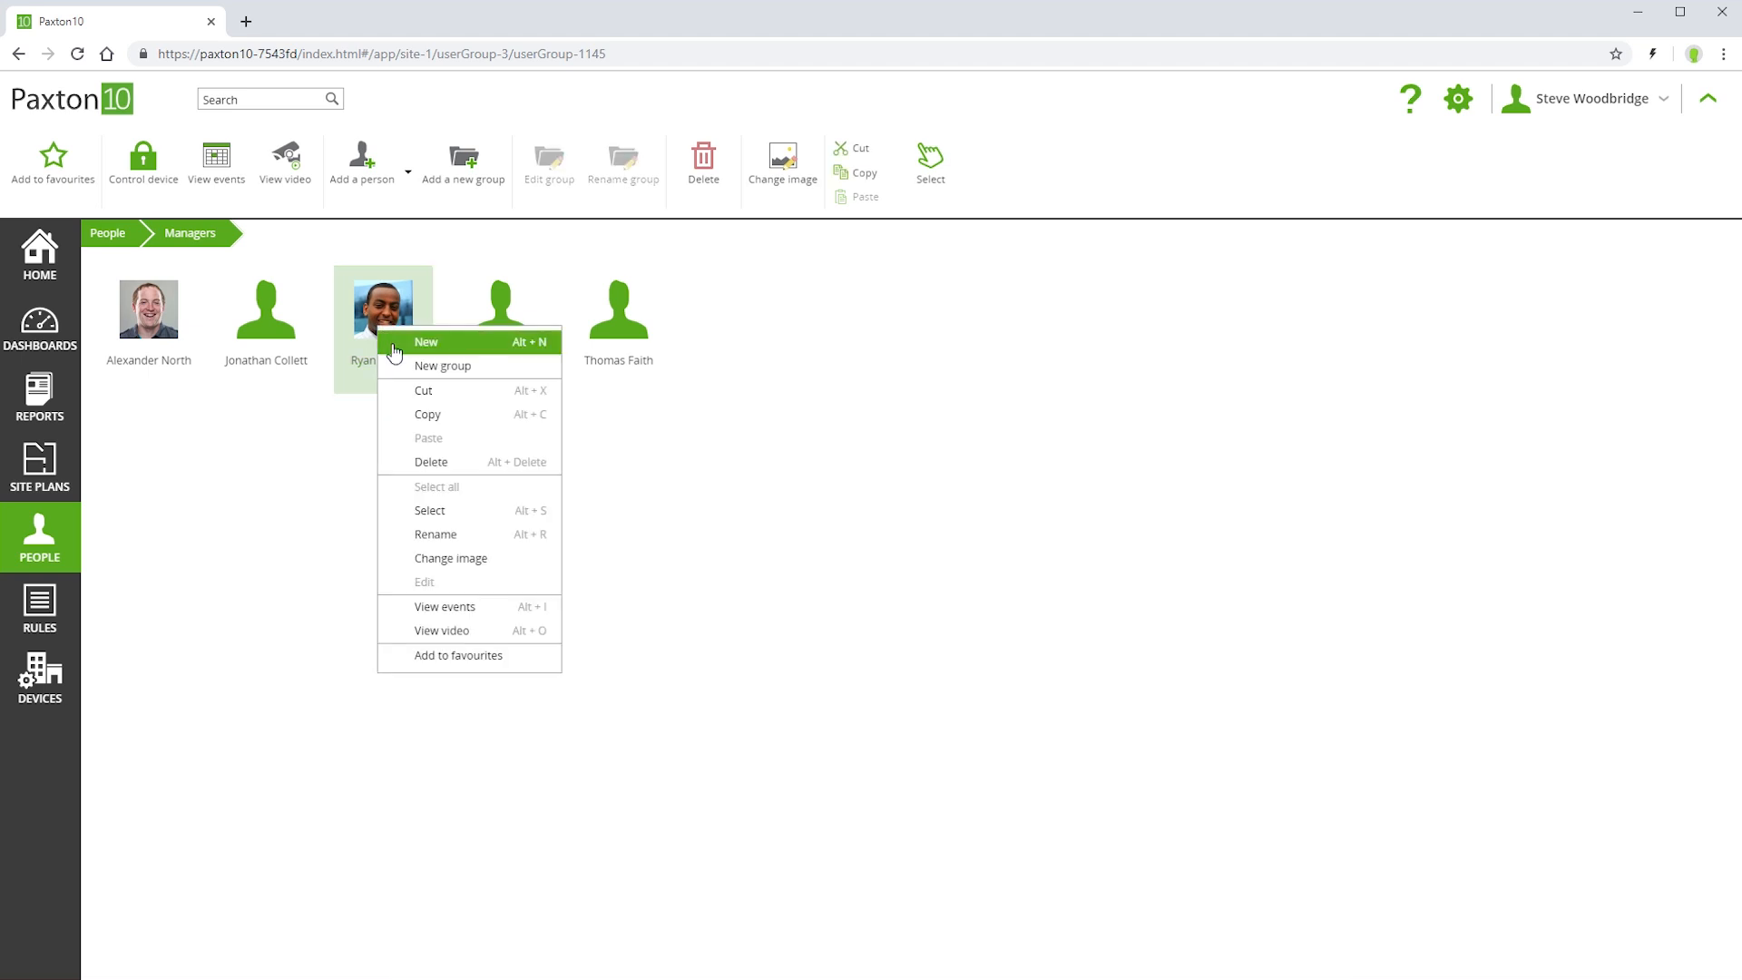
pyautogui.click(426, 414)
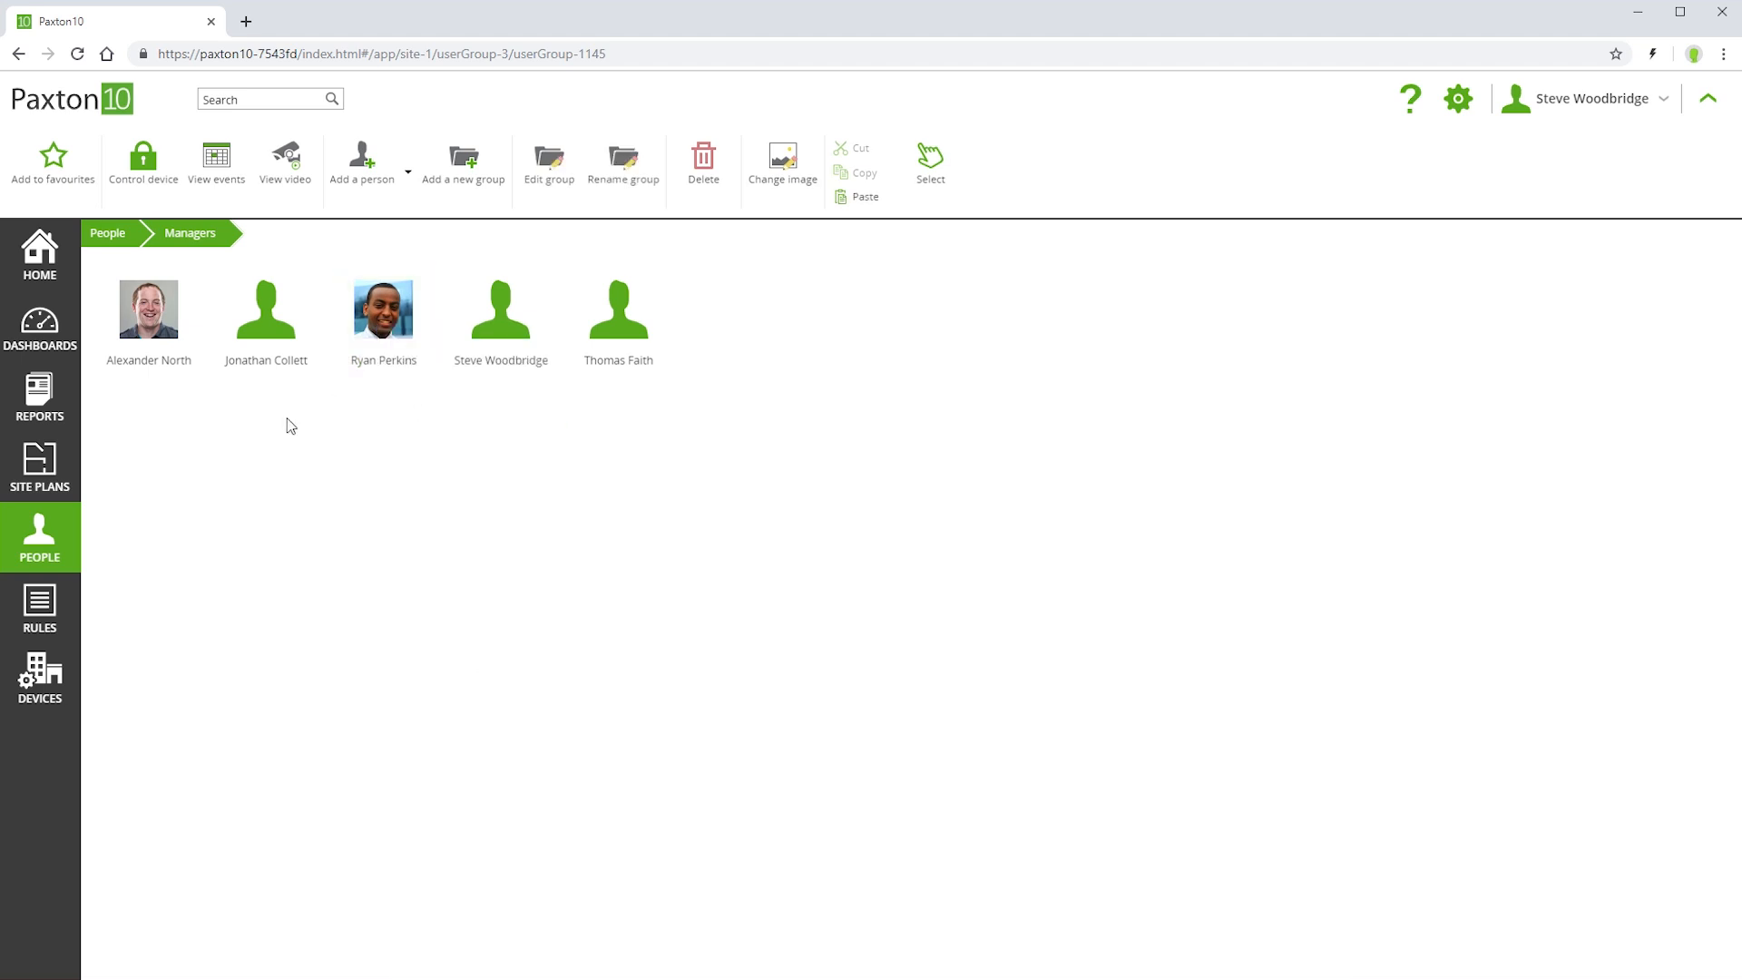
pyautogui.click(118, 233)
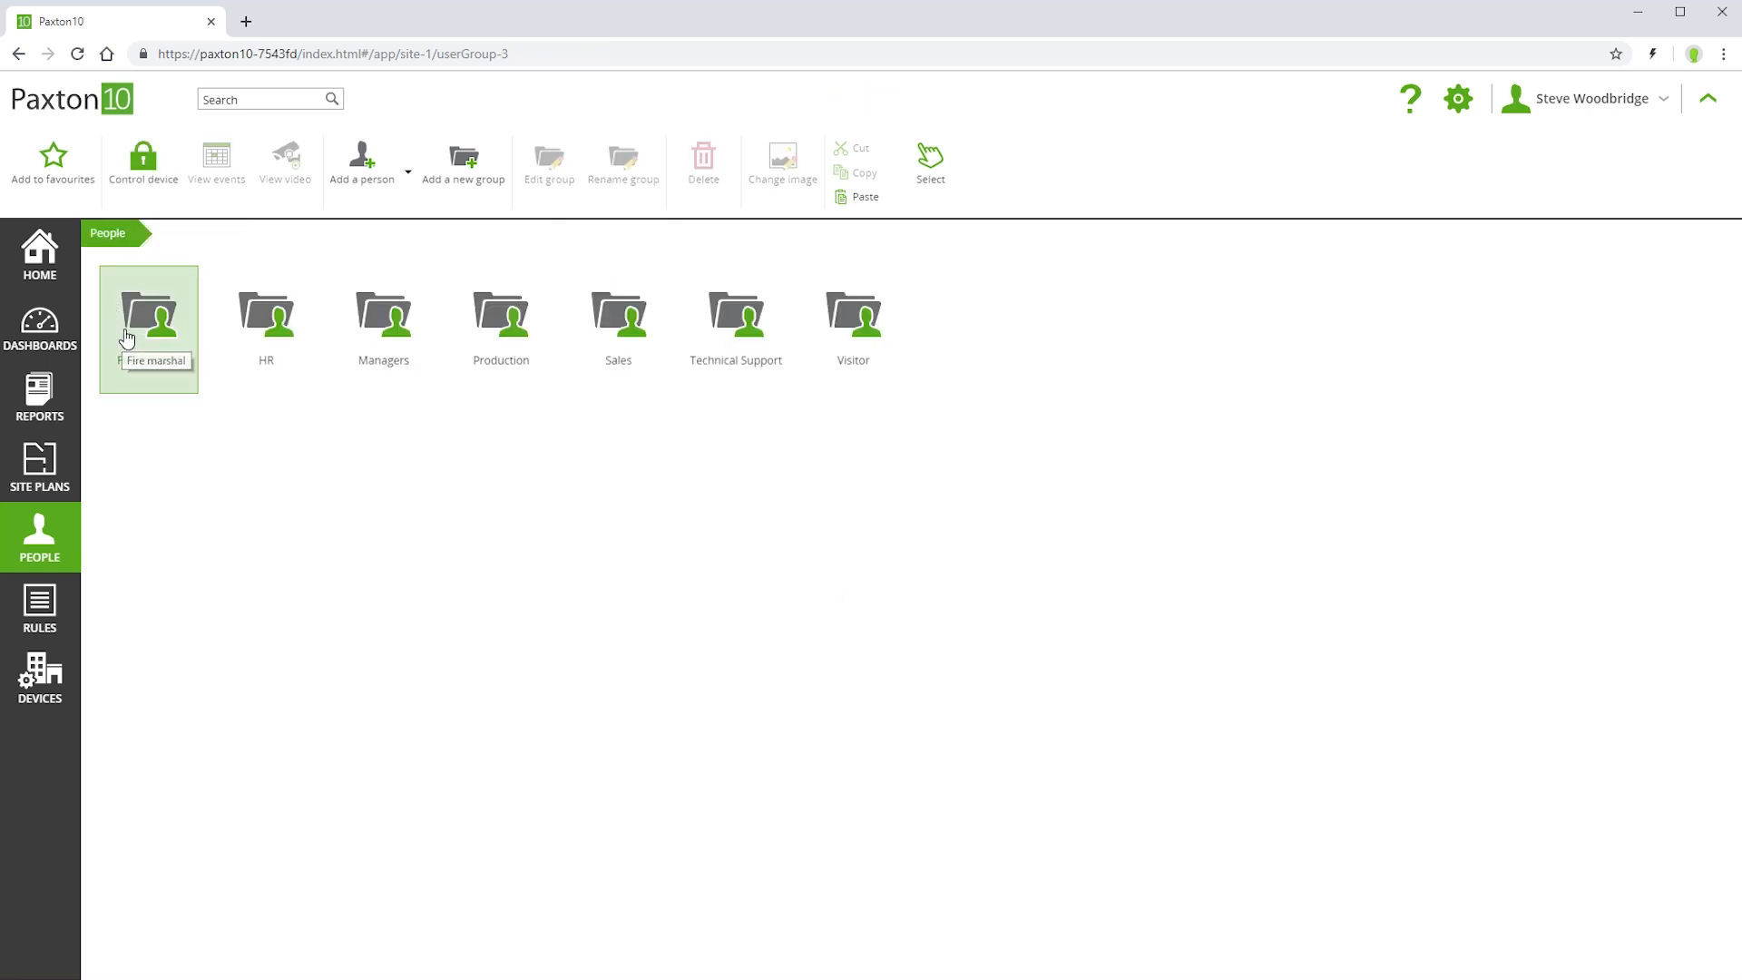
pyautogui.doubleClick(123, 337)
pyautogui.rightClick(125, 332)
pyautogui.click(162, 444)
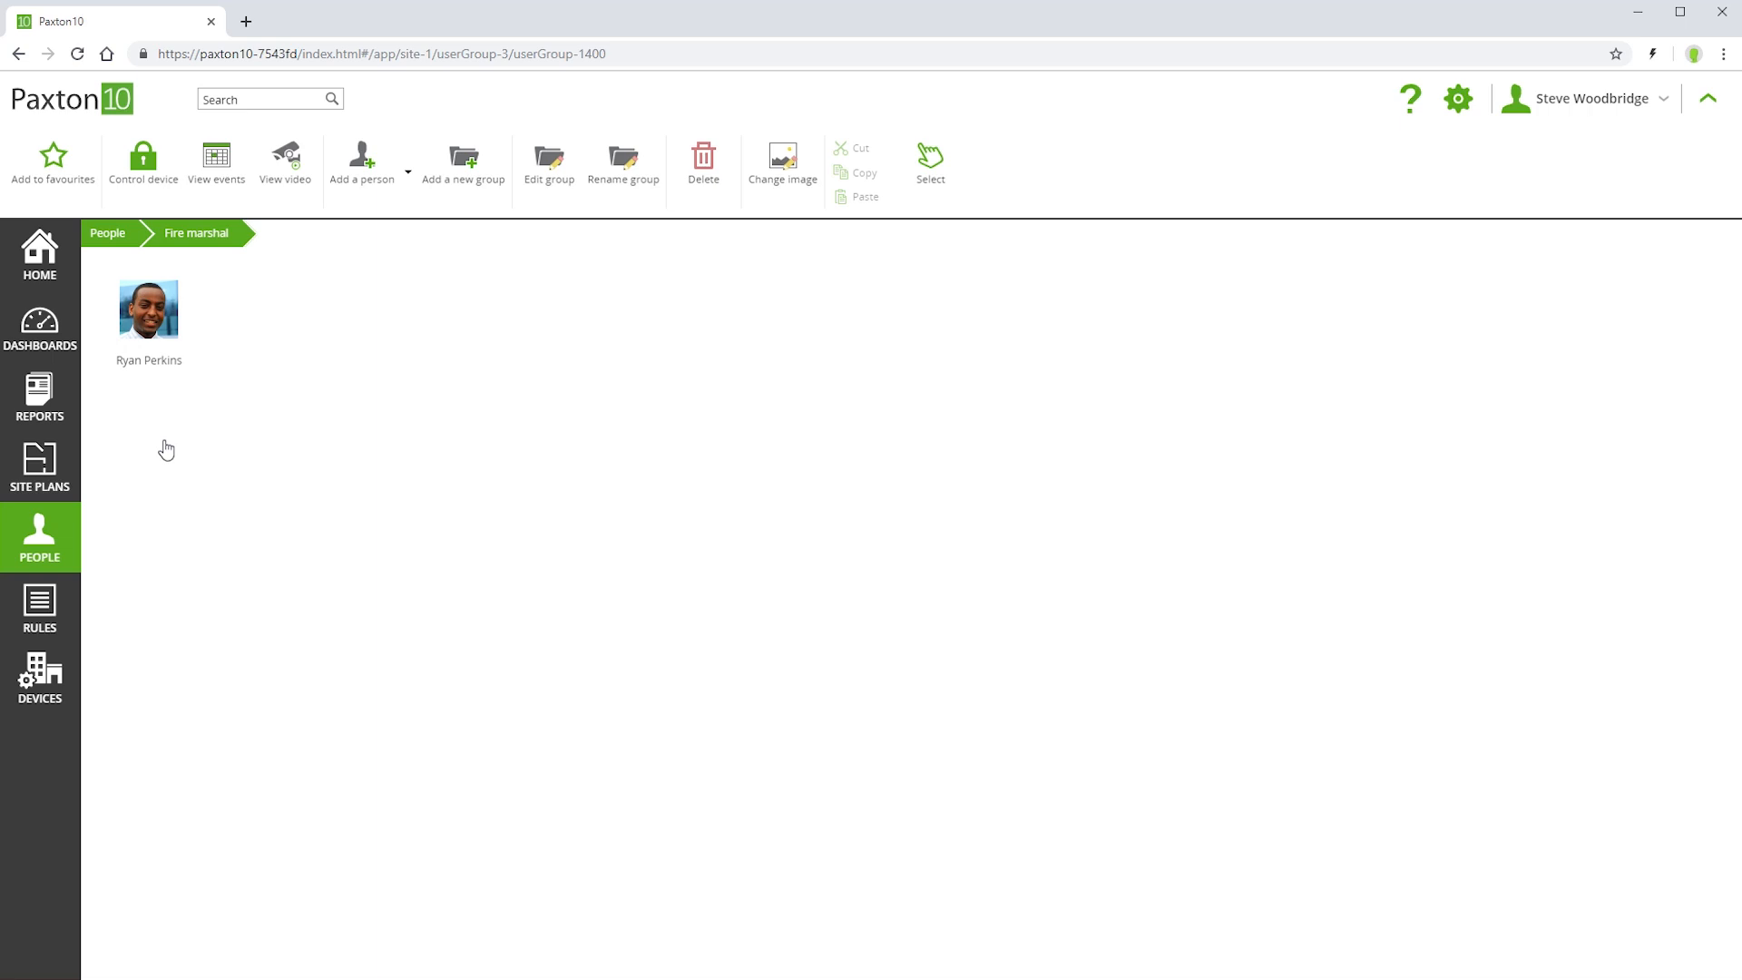
# Examine the group membership and building permissions of the person in the Fire marshal group
pyautogui.doubleClick(159, 352)
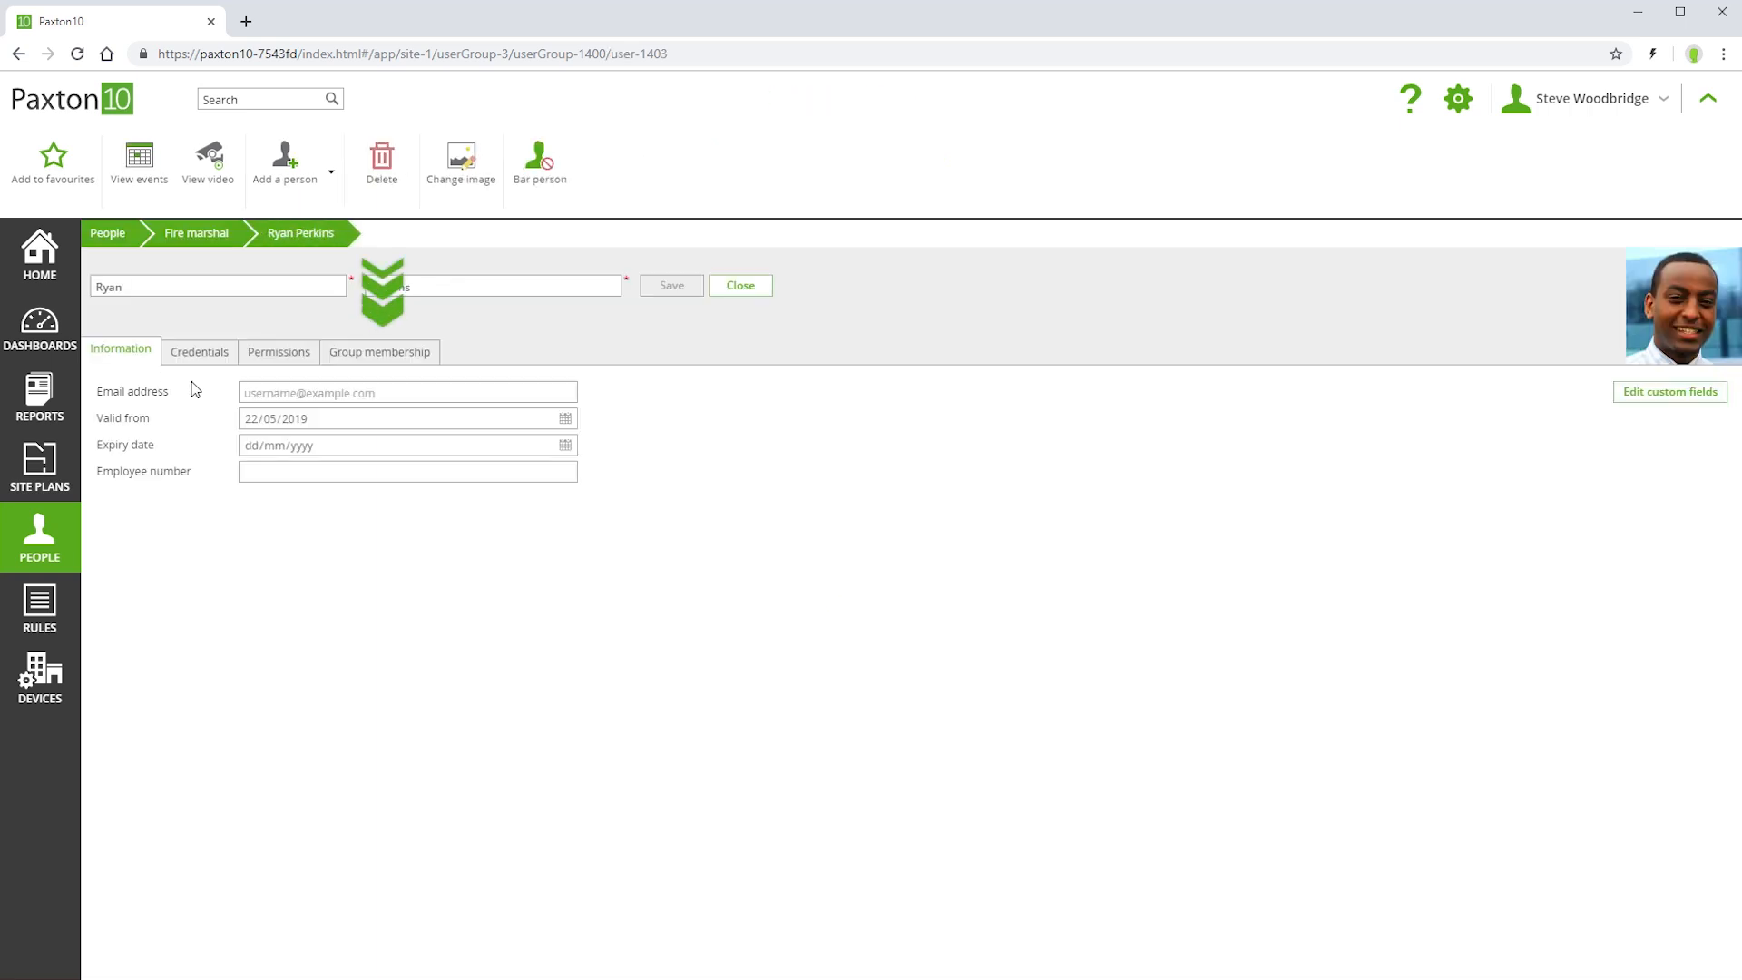
pyautogui.click(354, 358)
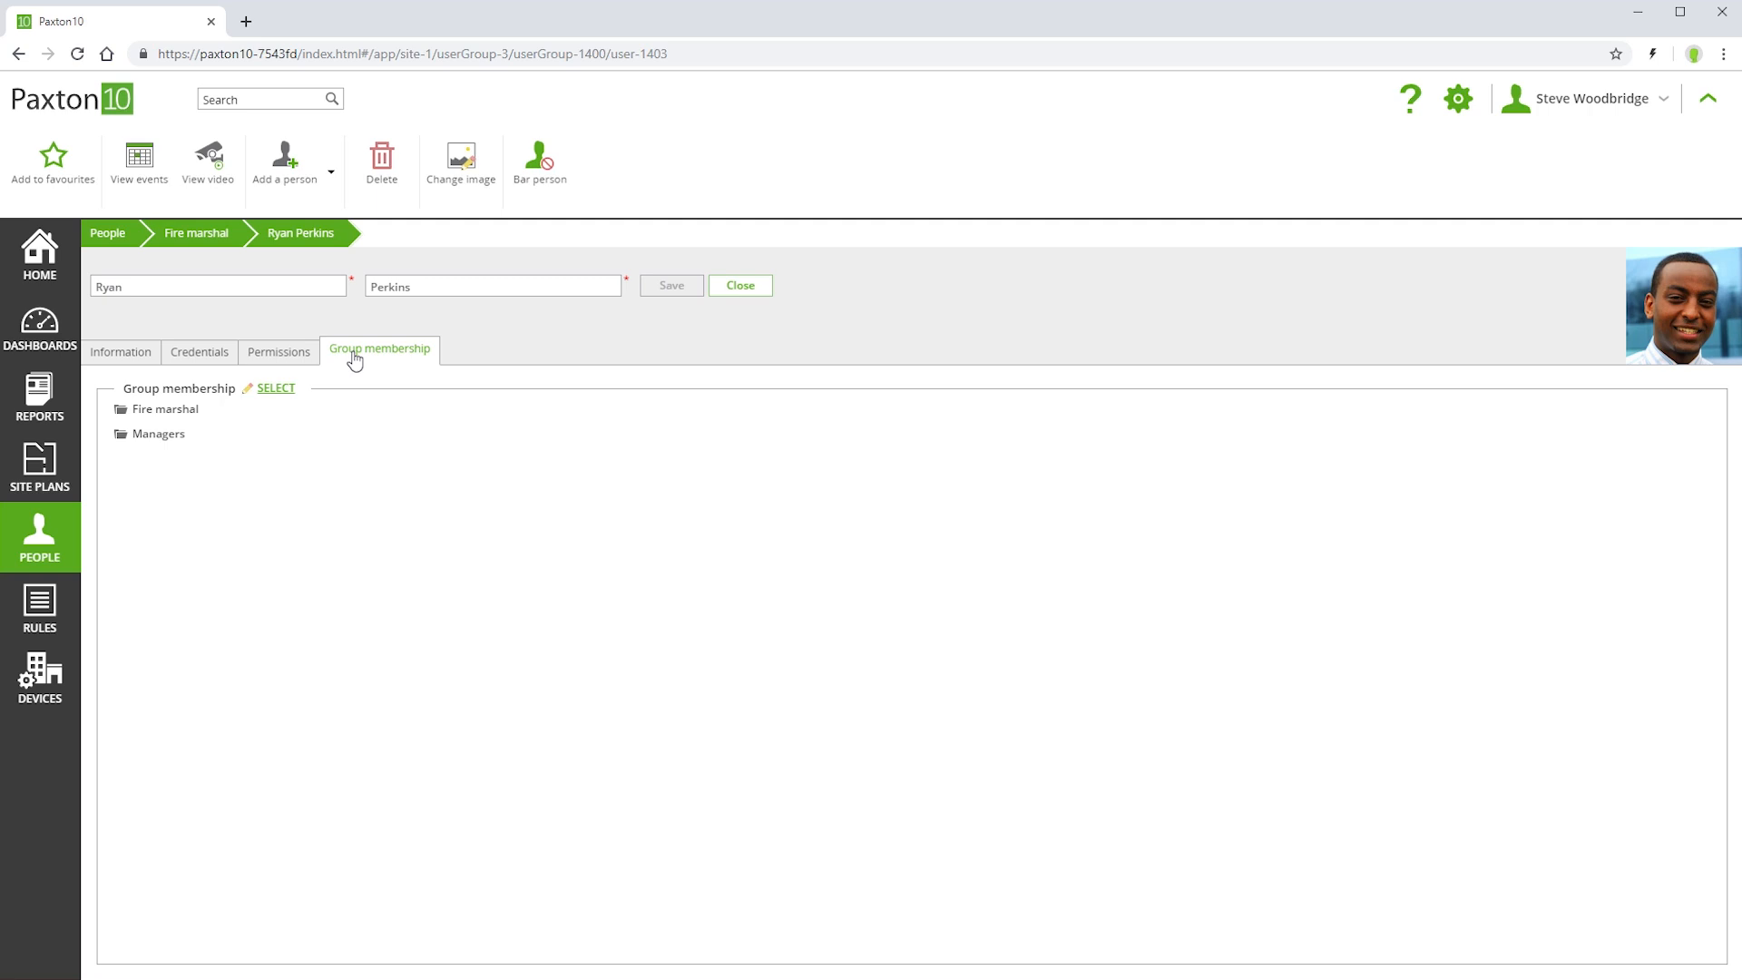
pyautogui.click(274, 356)
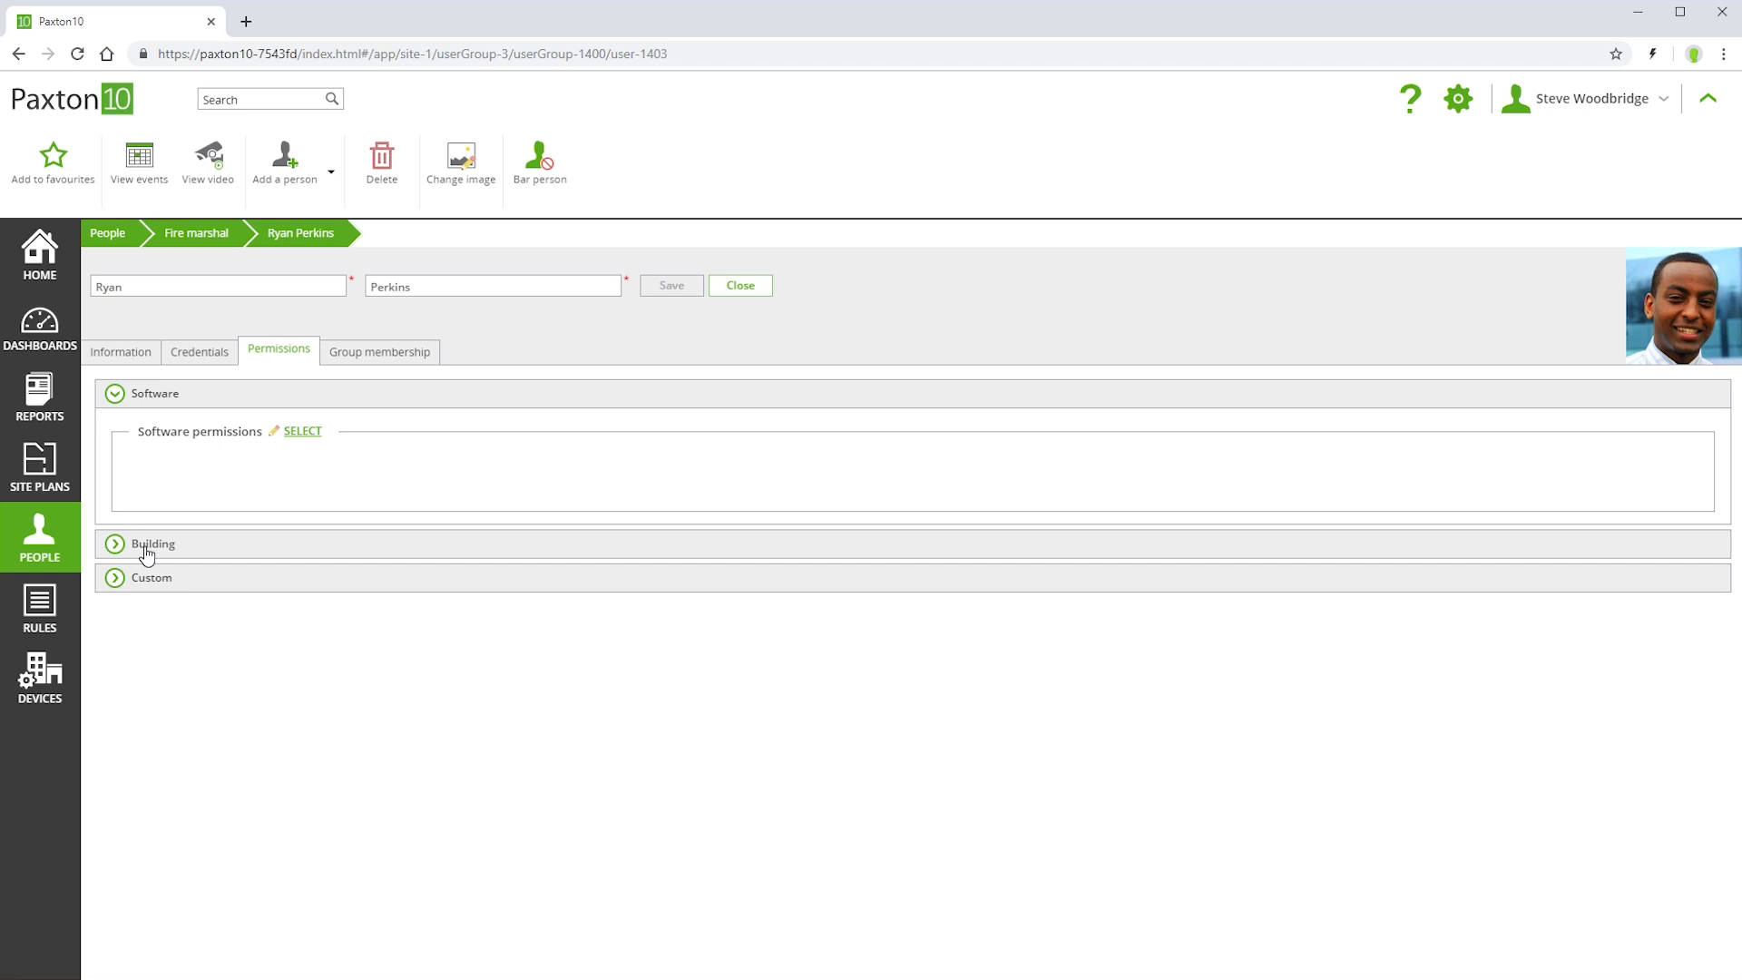
pyautogui.click(145, 546)
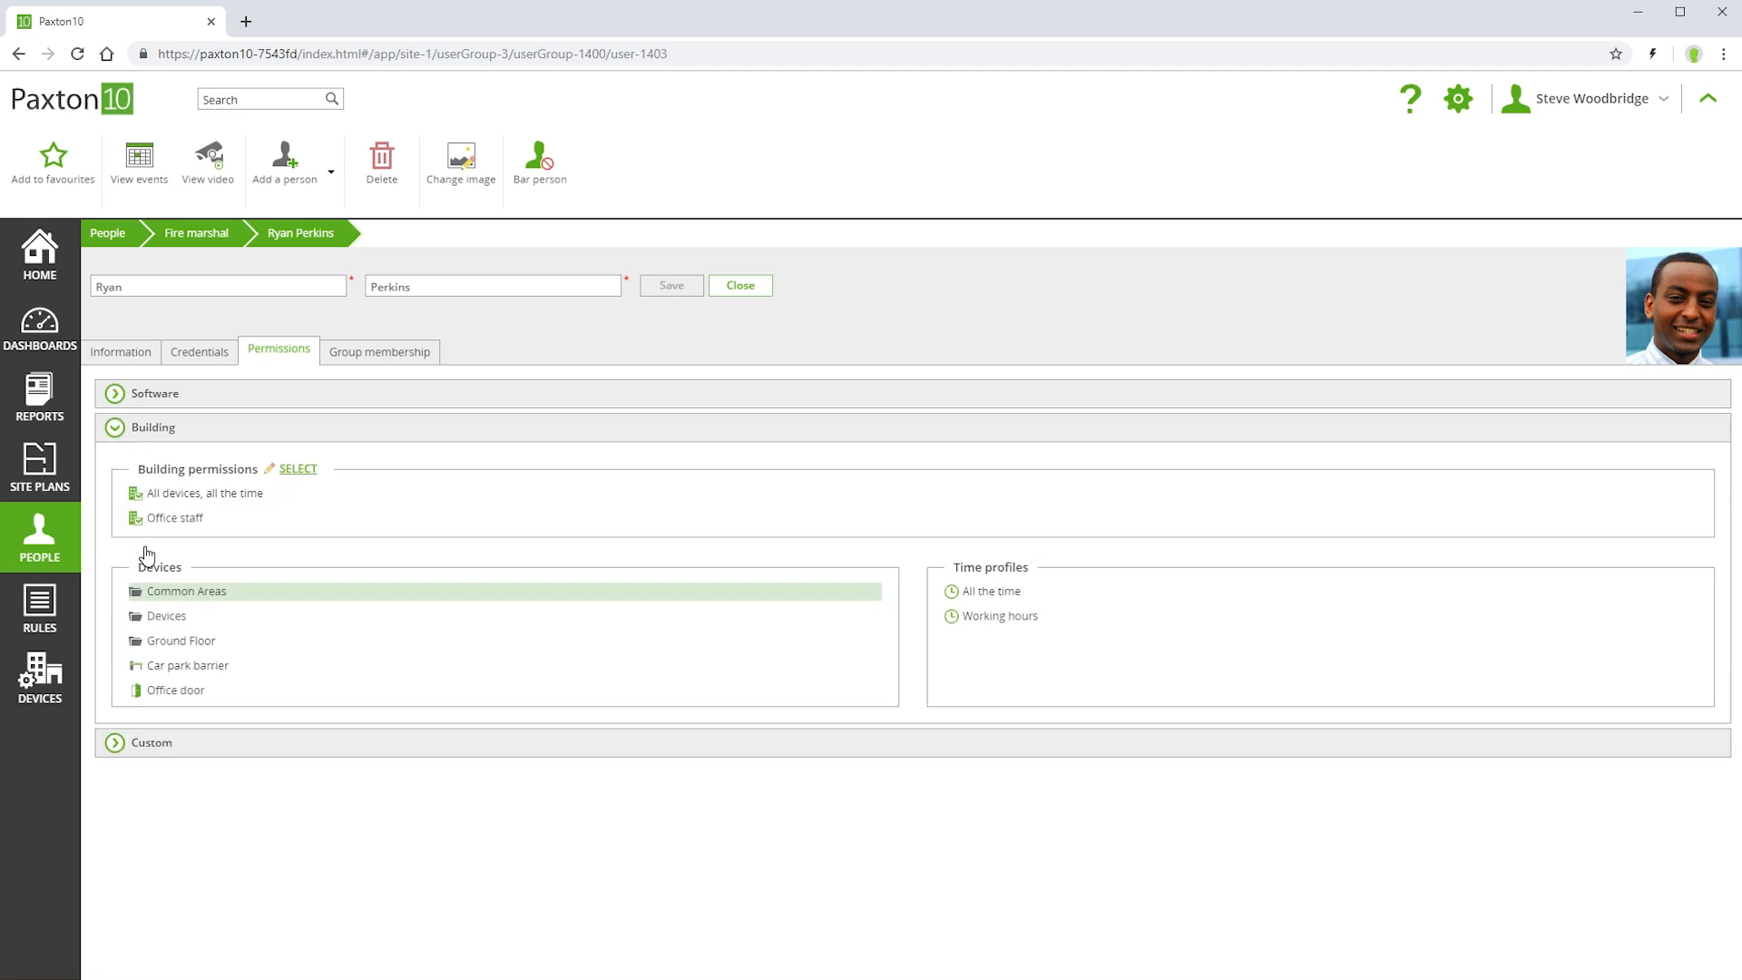
# Bar the fourth person in the Production group and save the record
pyautogui.click(130, 238)
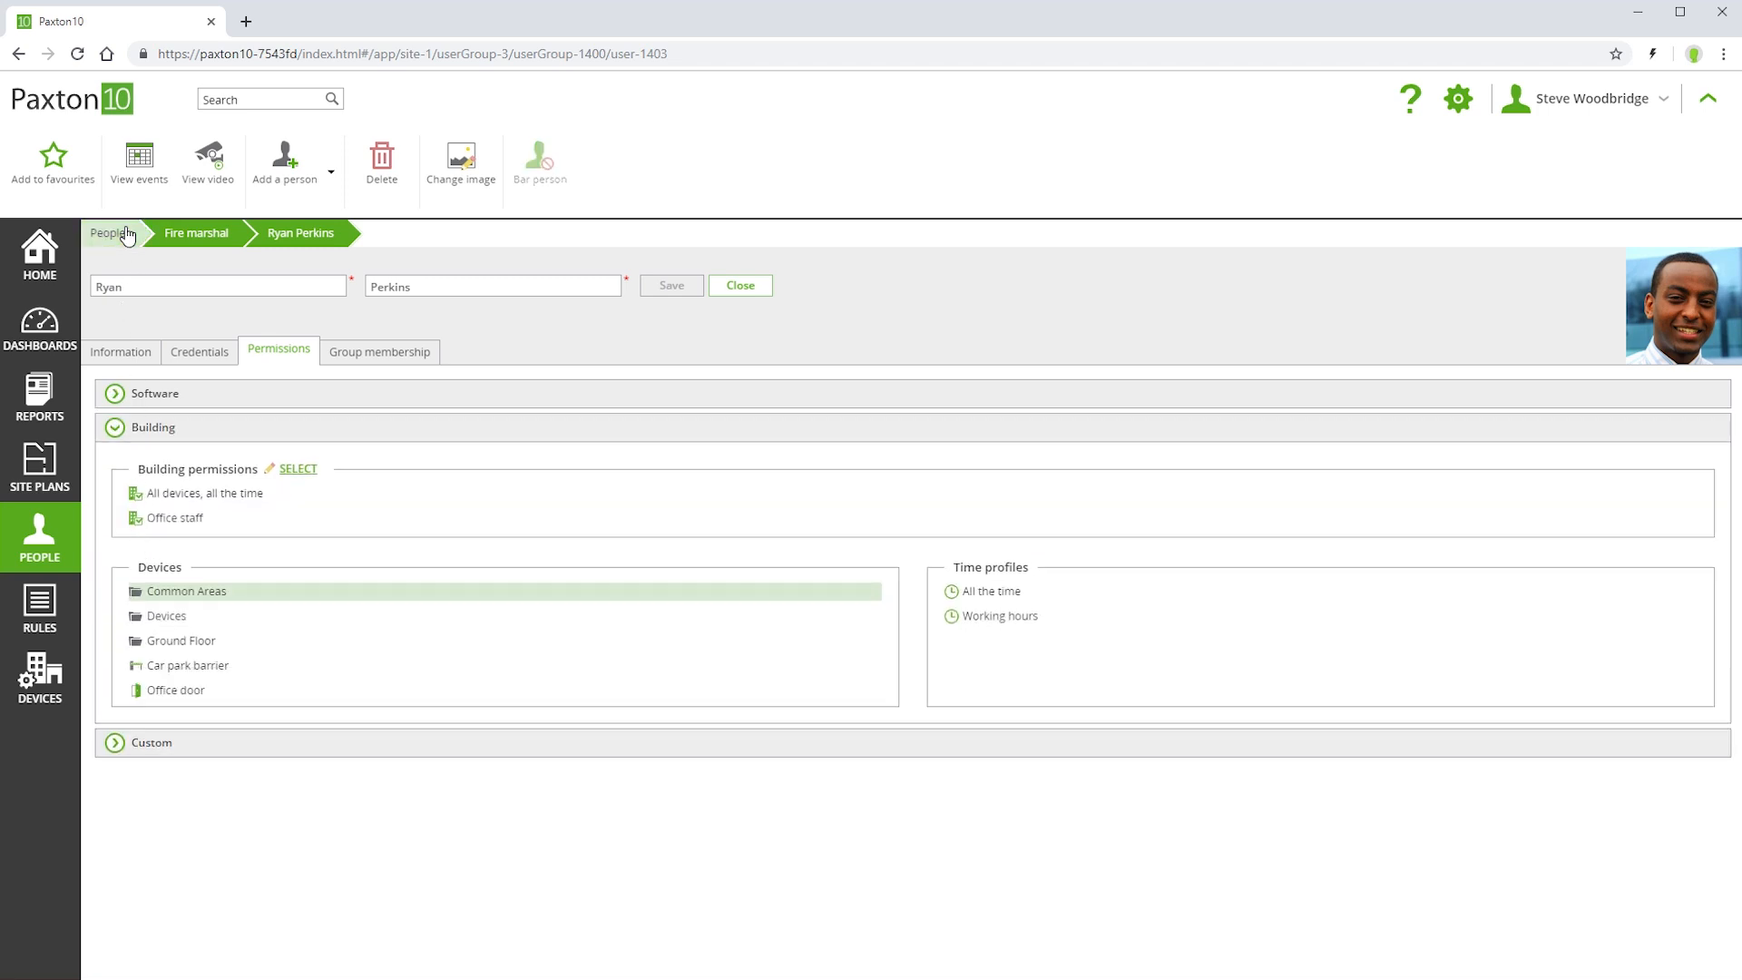
pyautogui.click(499, 329)
pyautogui.click(504, 323)
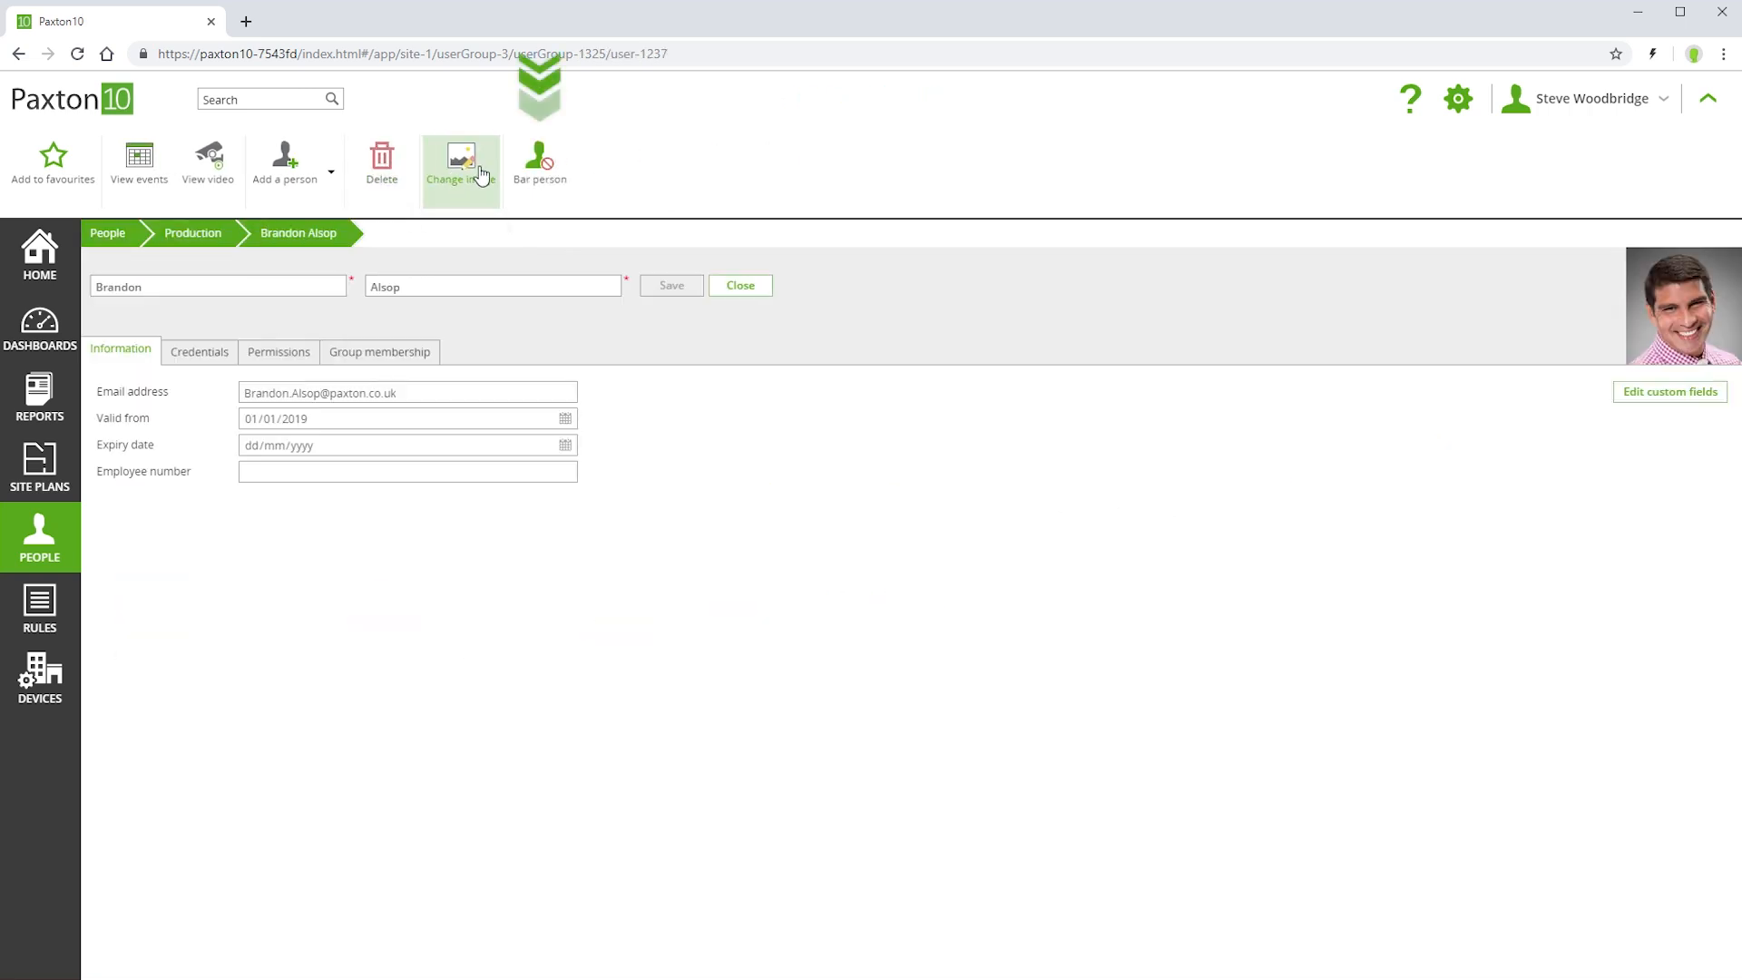
pyautogui.click(531, 172)
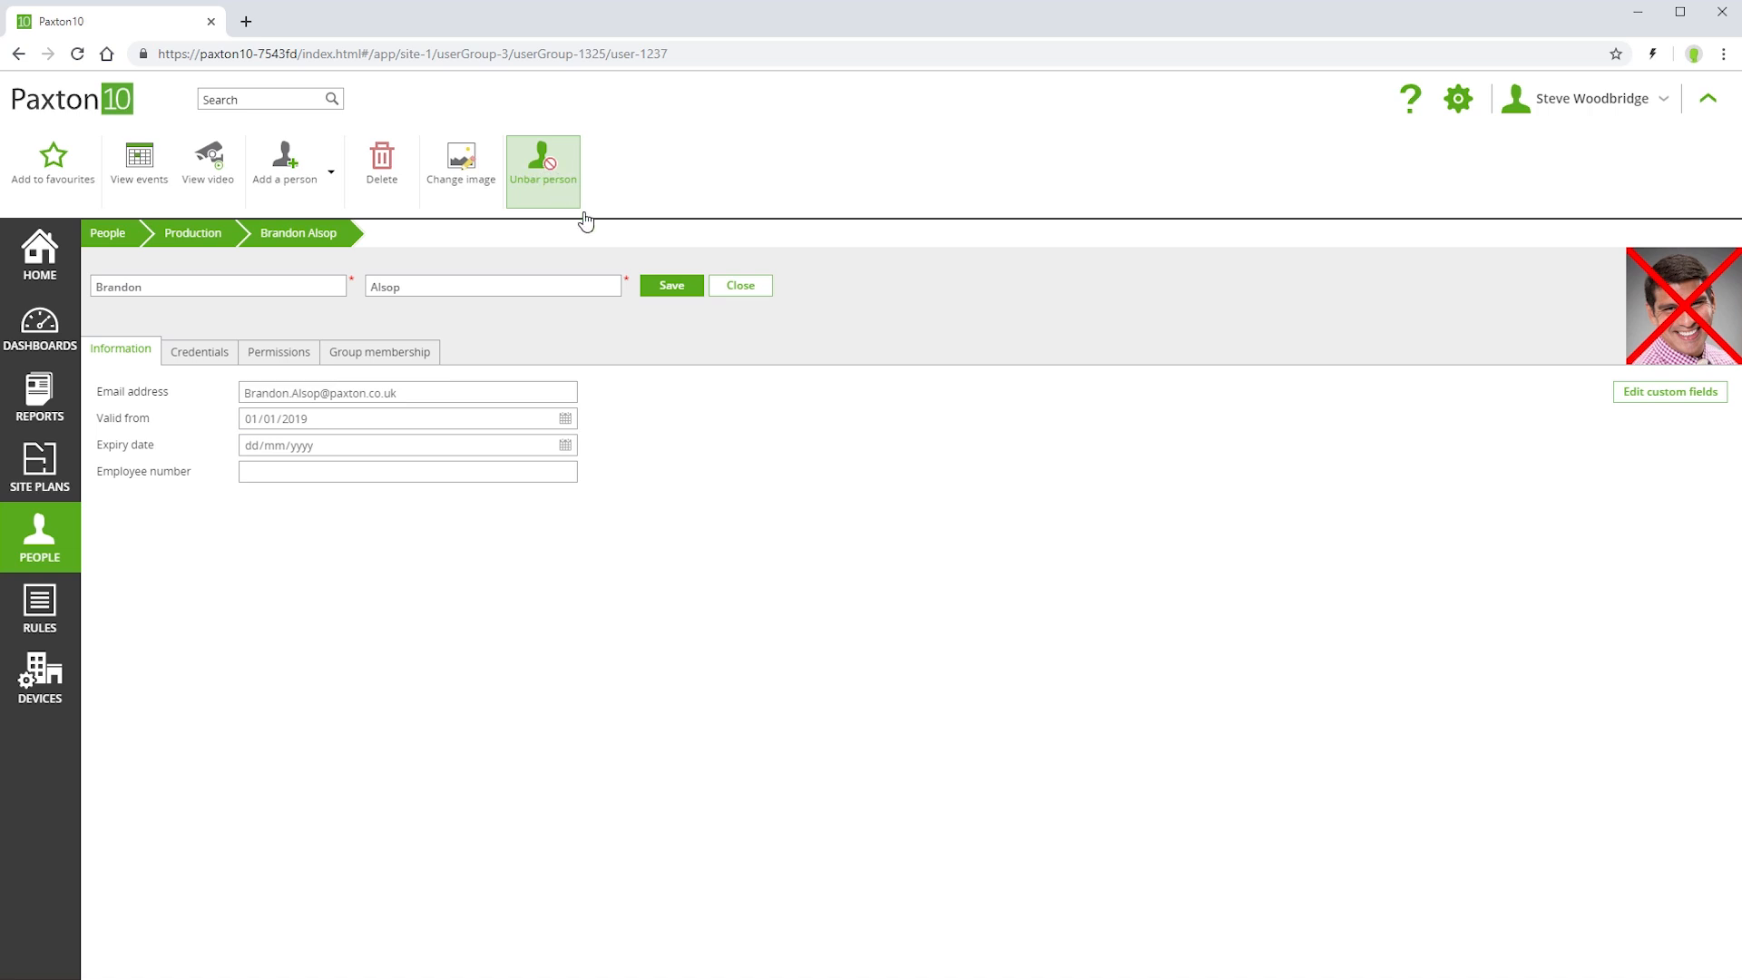
pyautogui.click(656, 287)
# Assign the Office staff building permission to the fifth person in the second row of the Sales group and save the record
pyautogui.click(107, 234)
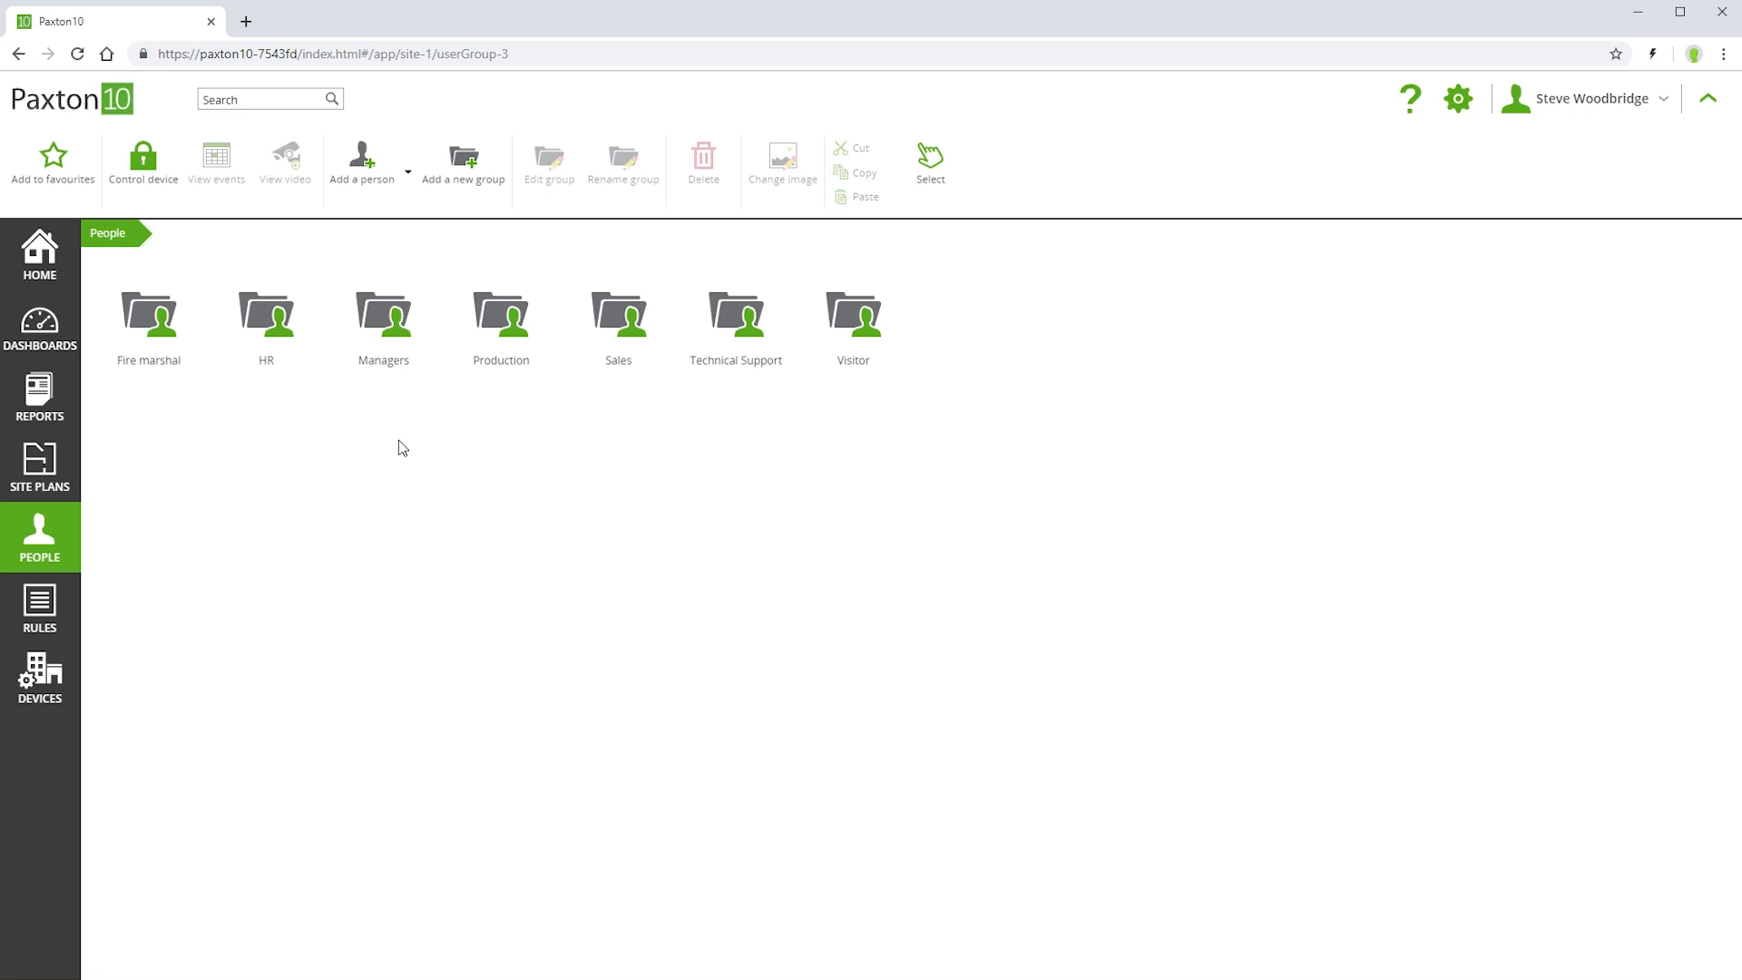
pyautogui.click(616, 318)
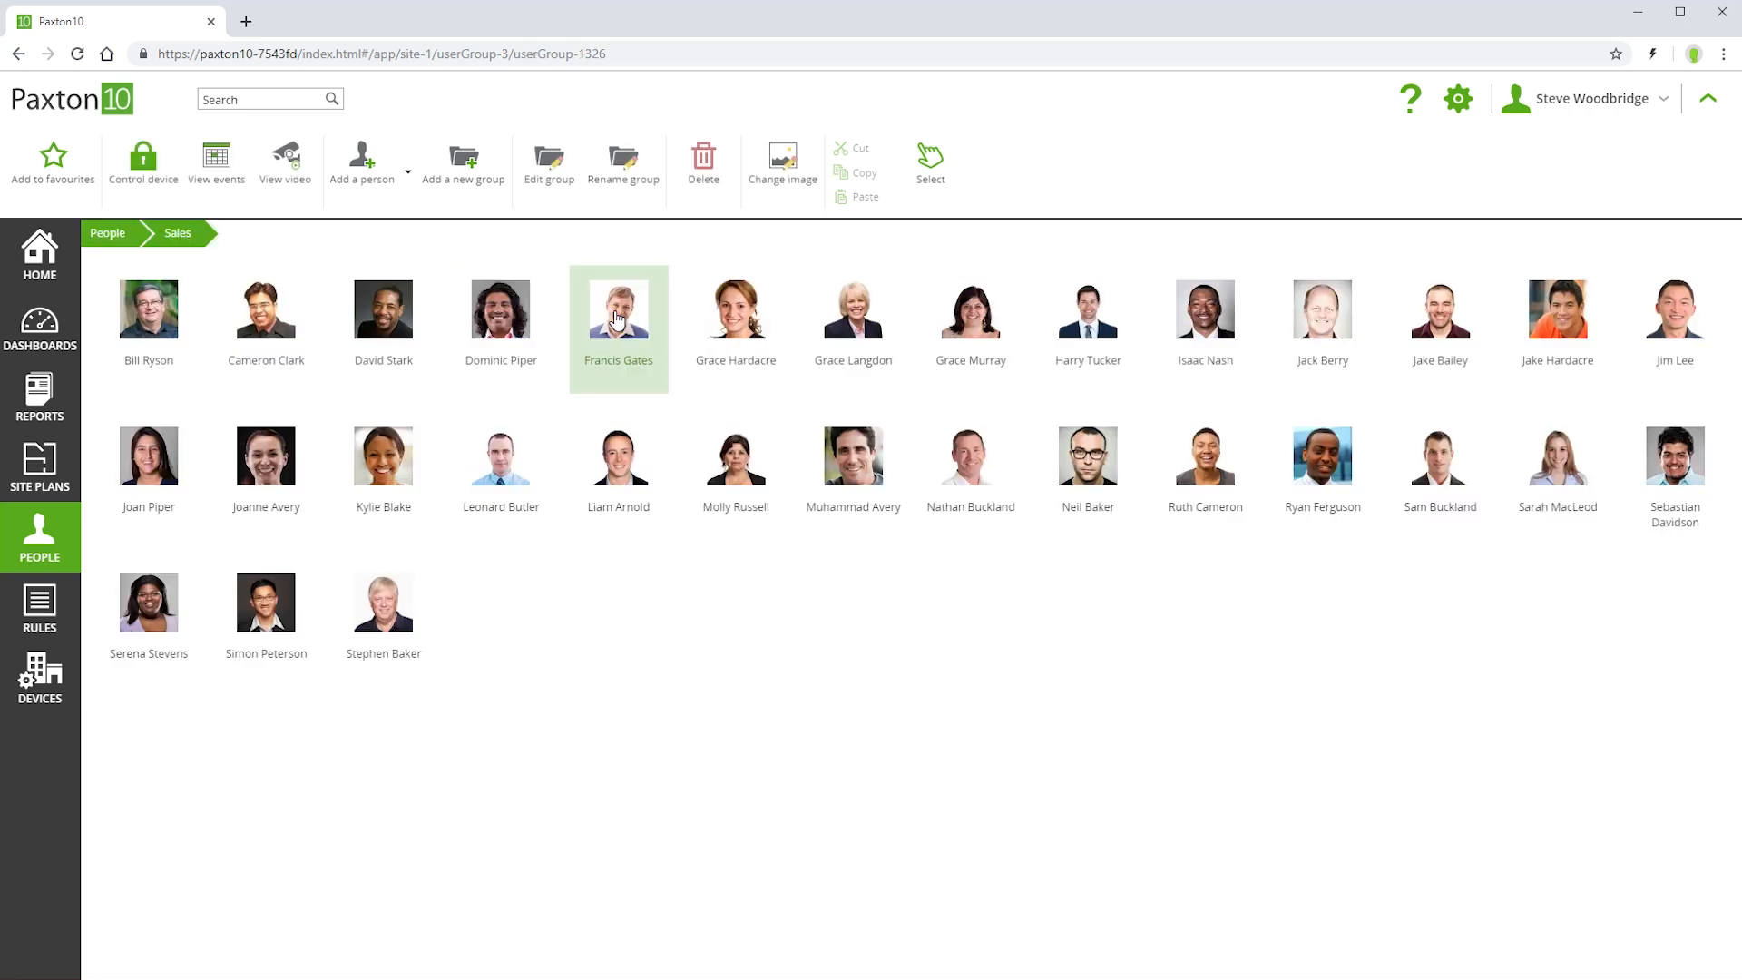
pyautogui.click(618, 464)
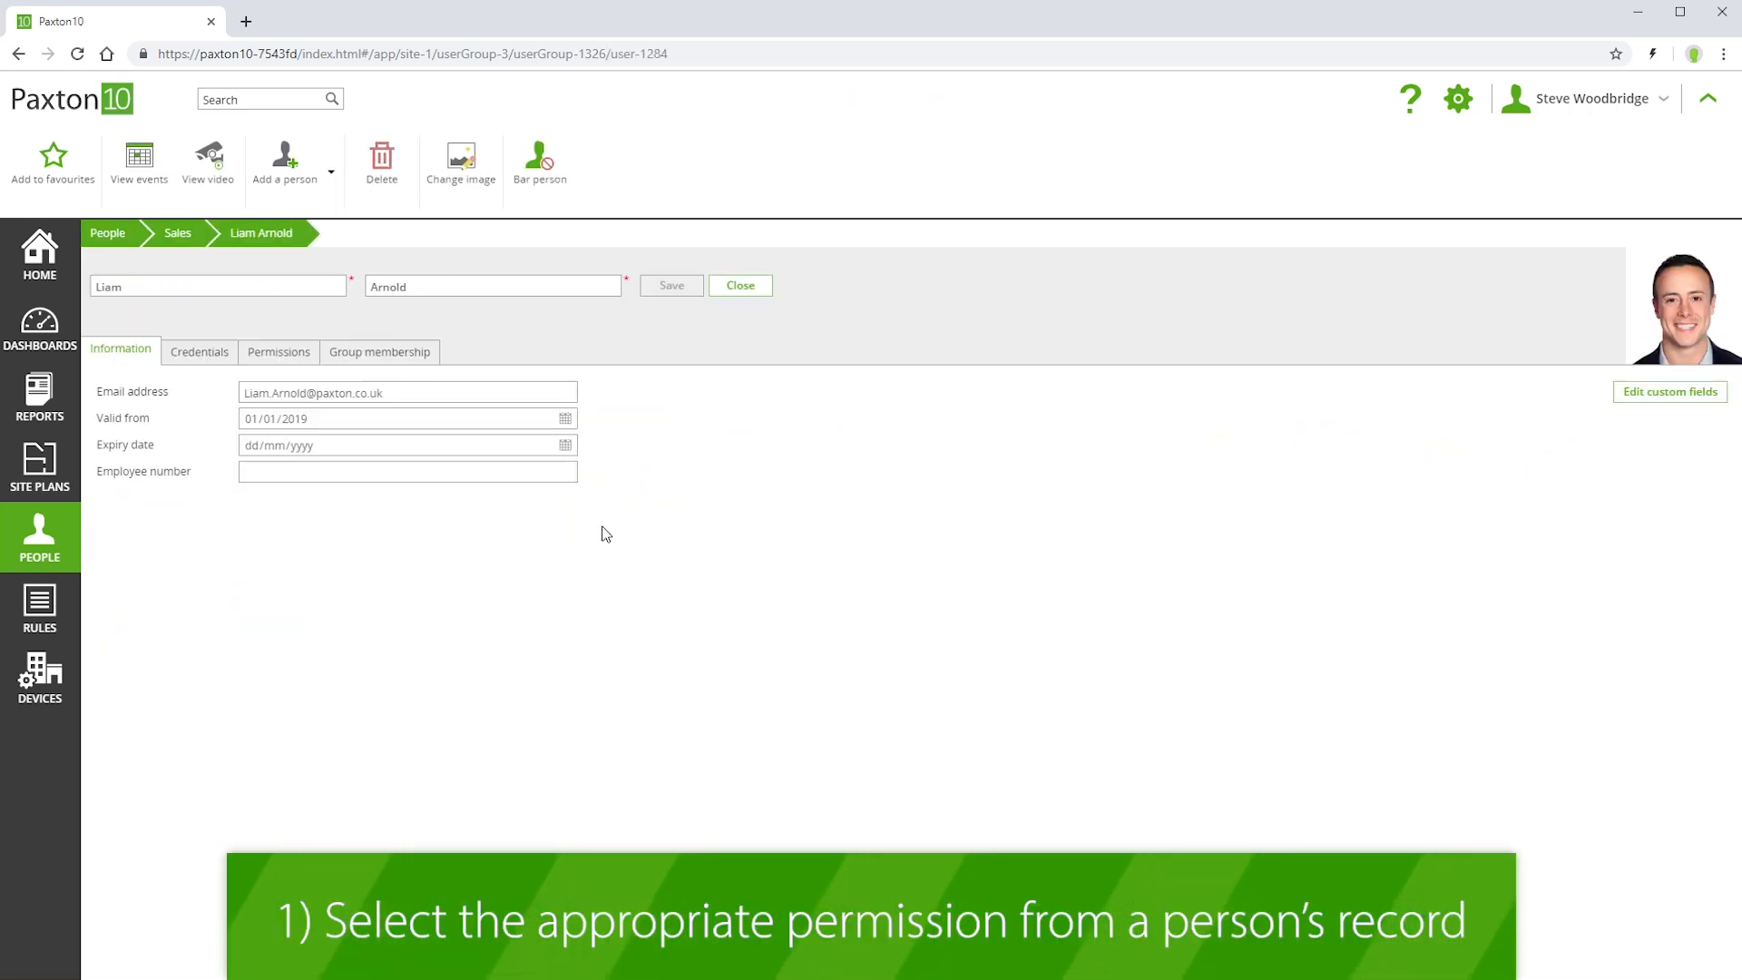
pyautogui.click(276, 352)
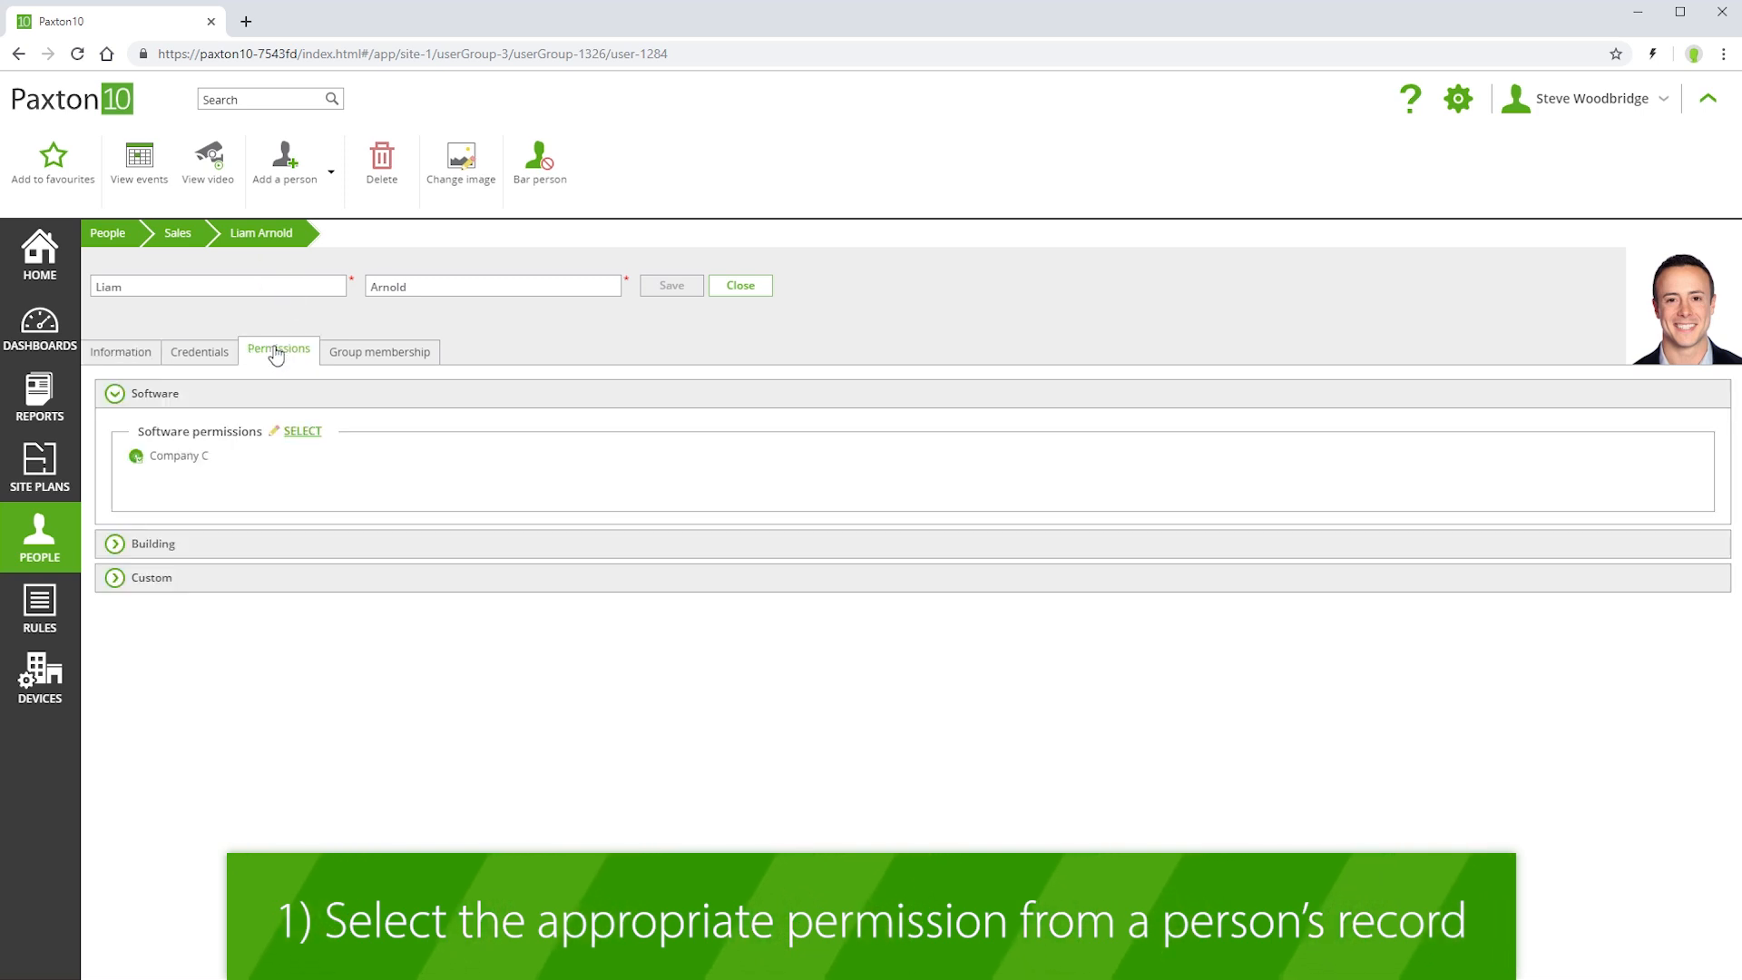
pyautogui.click(154, 544)
pyautogui.click(300, 468)
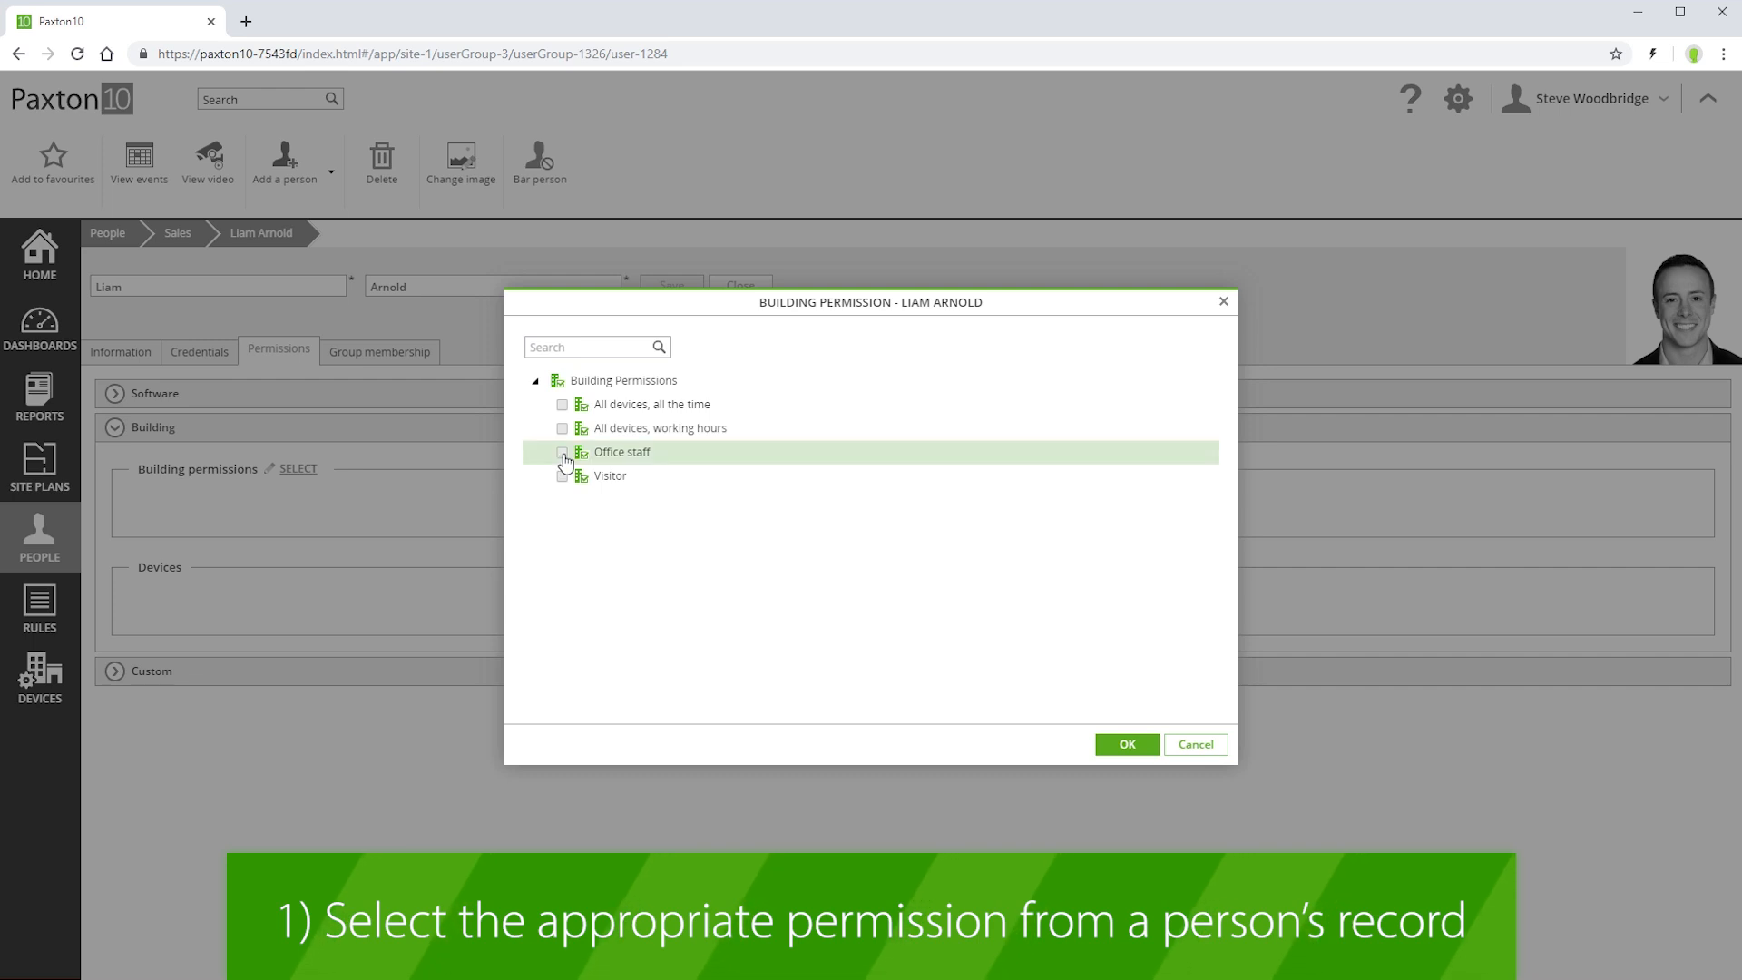
pyautogui.click(1127, 744)
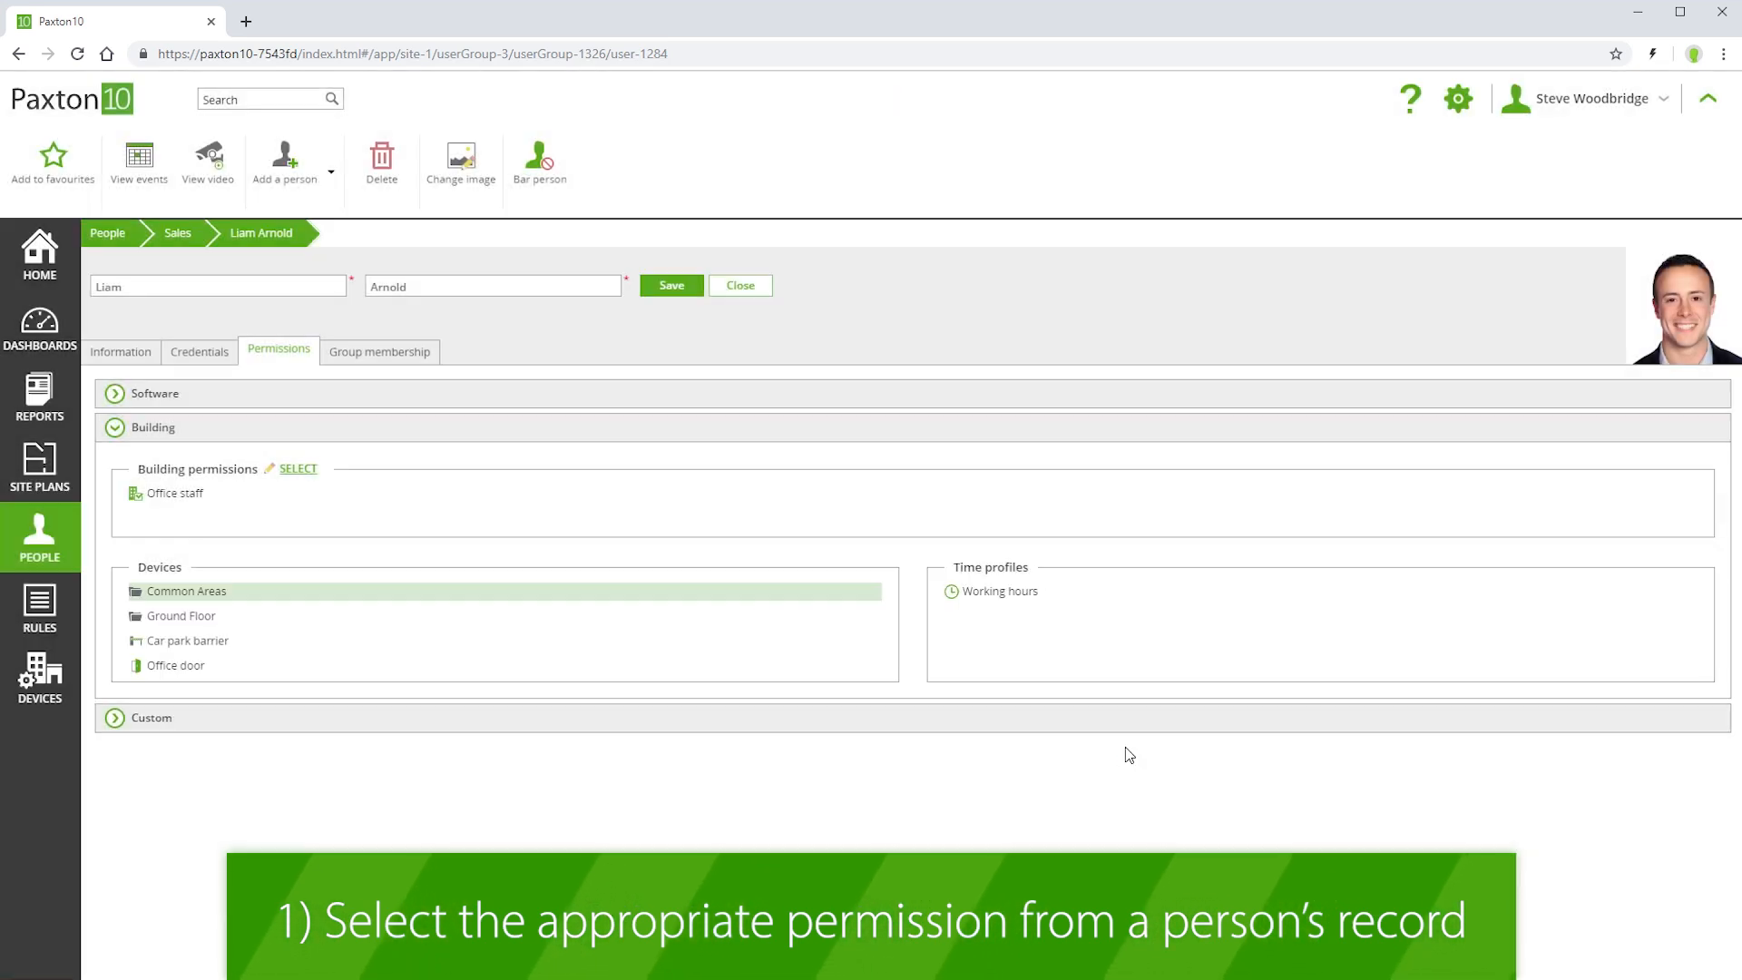
pyautogui.click(674, 288)
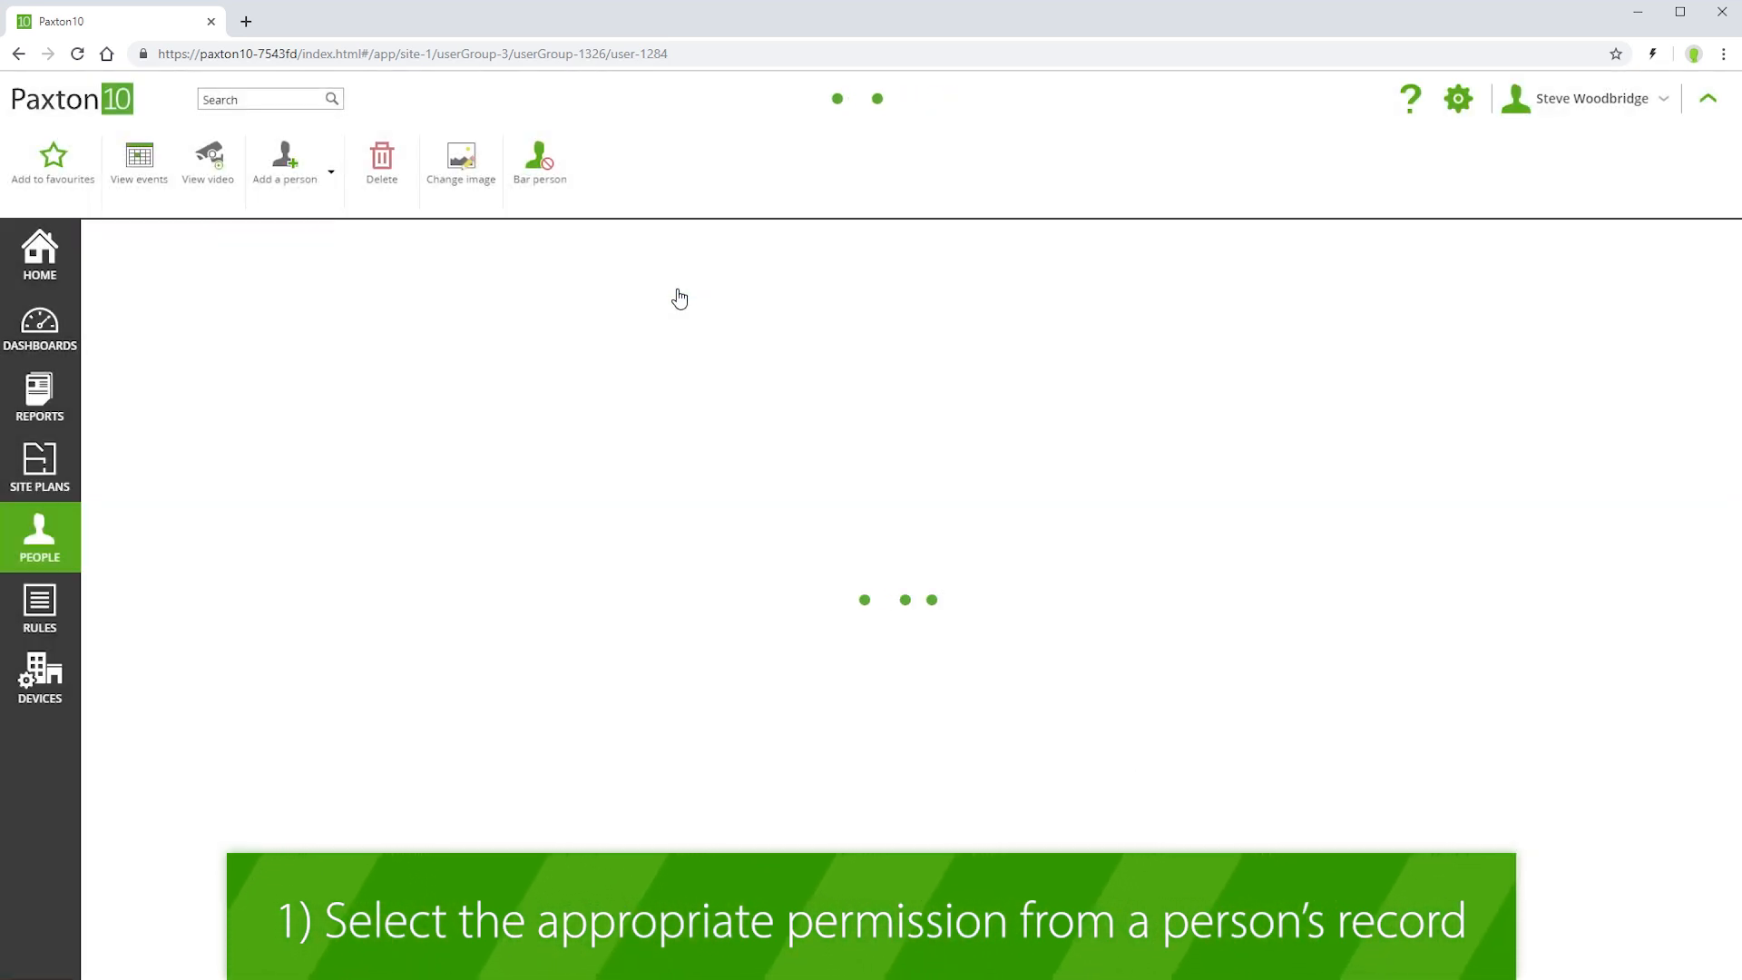
# Add the seventh and eighth people of the Sales group to the Office staff building permission and save it
pyautogui.click(101, 242)
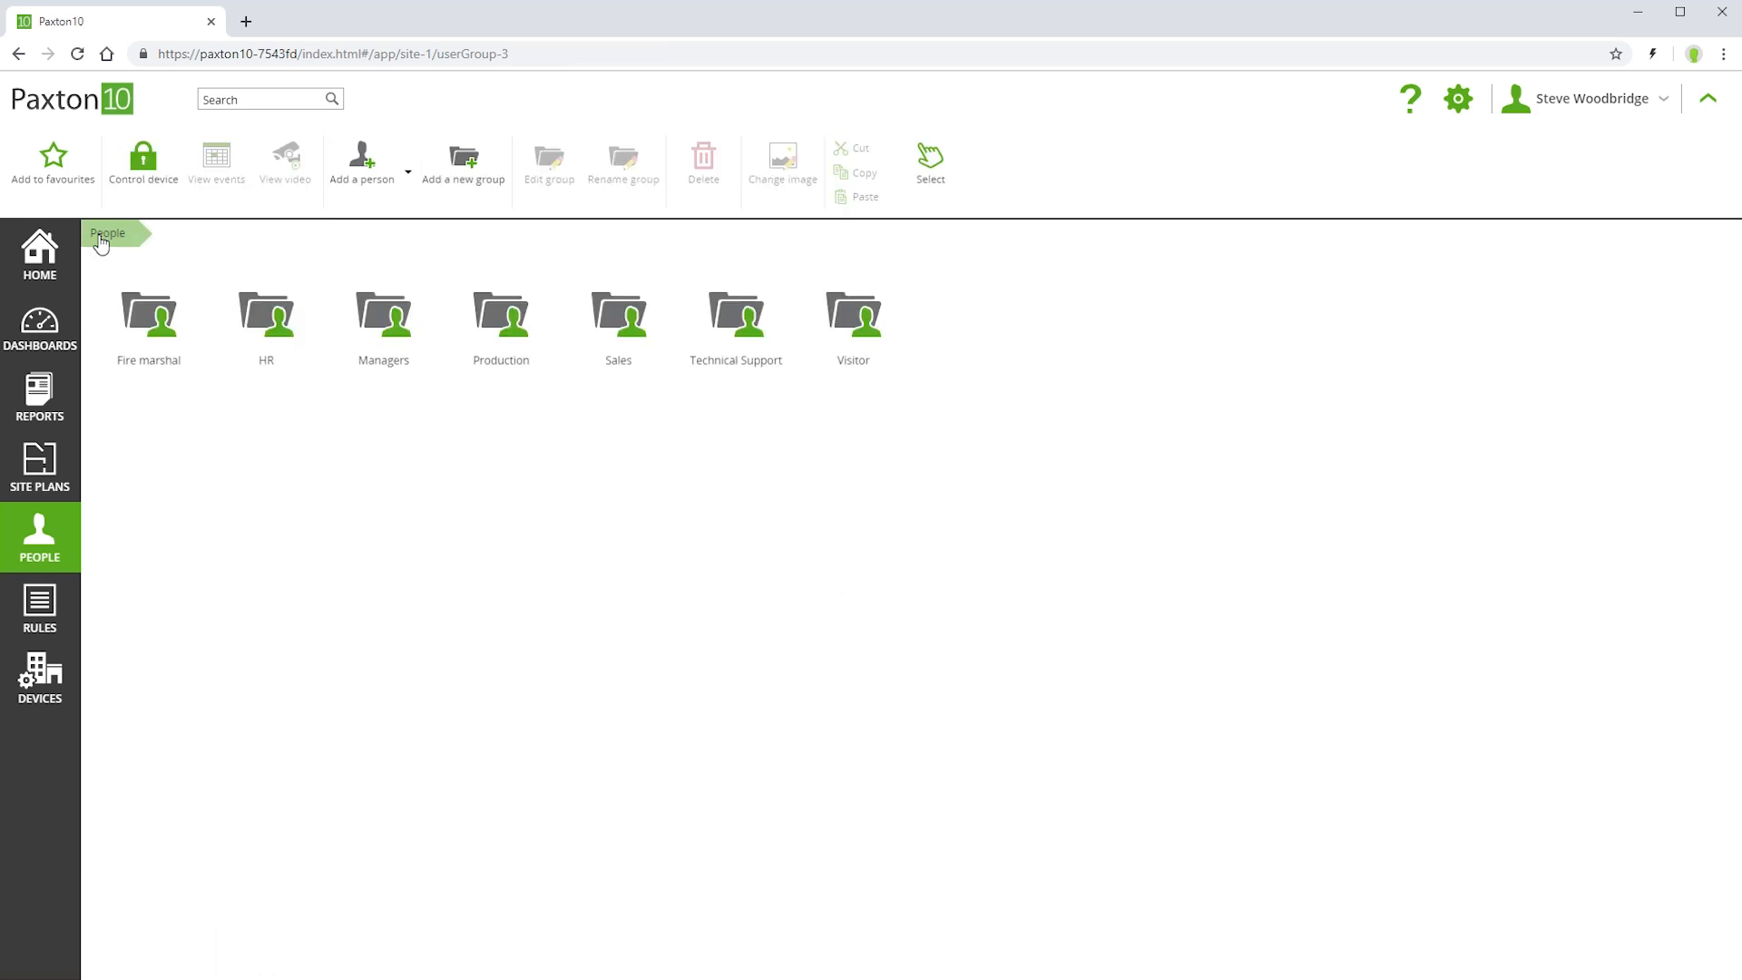
pyautogui.click(44, 614)
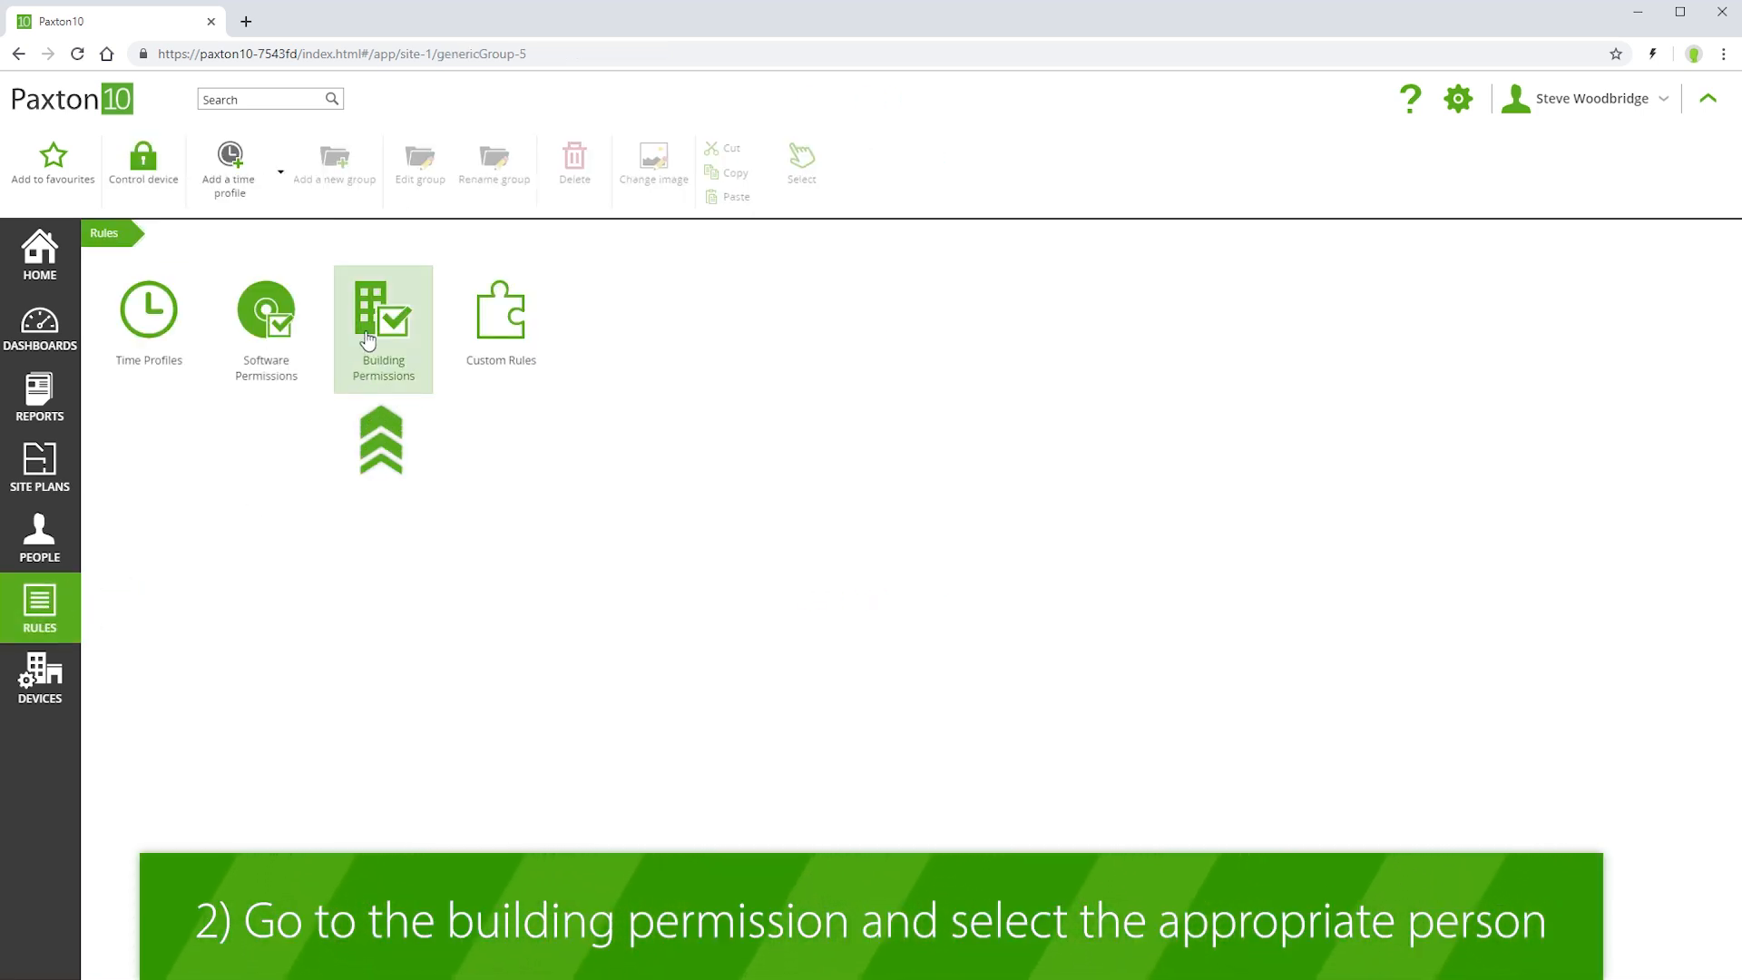
pyautogui.click(369, 363)
pyautogui.click(377, 346)
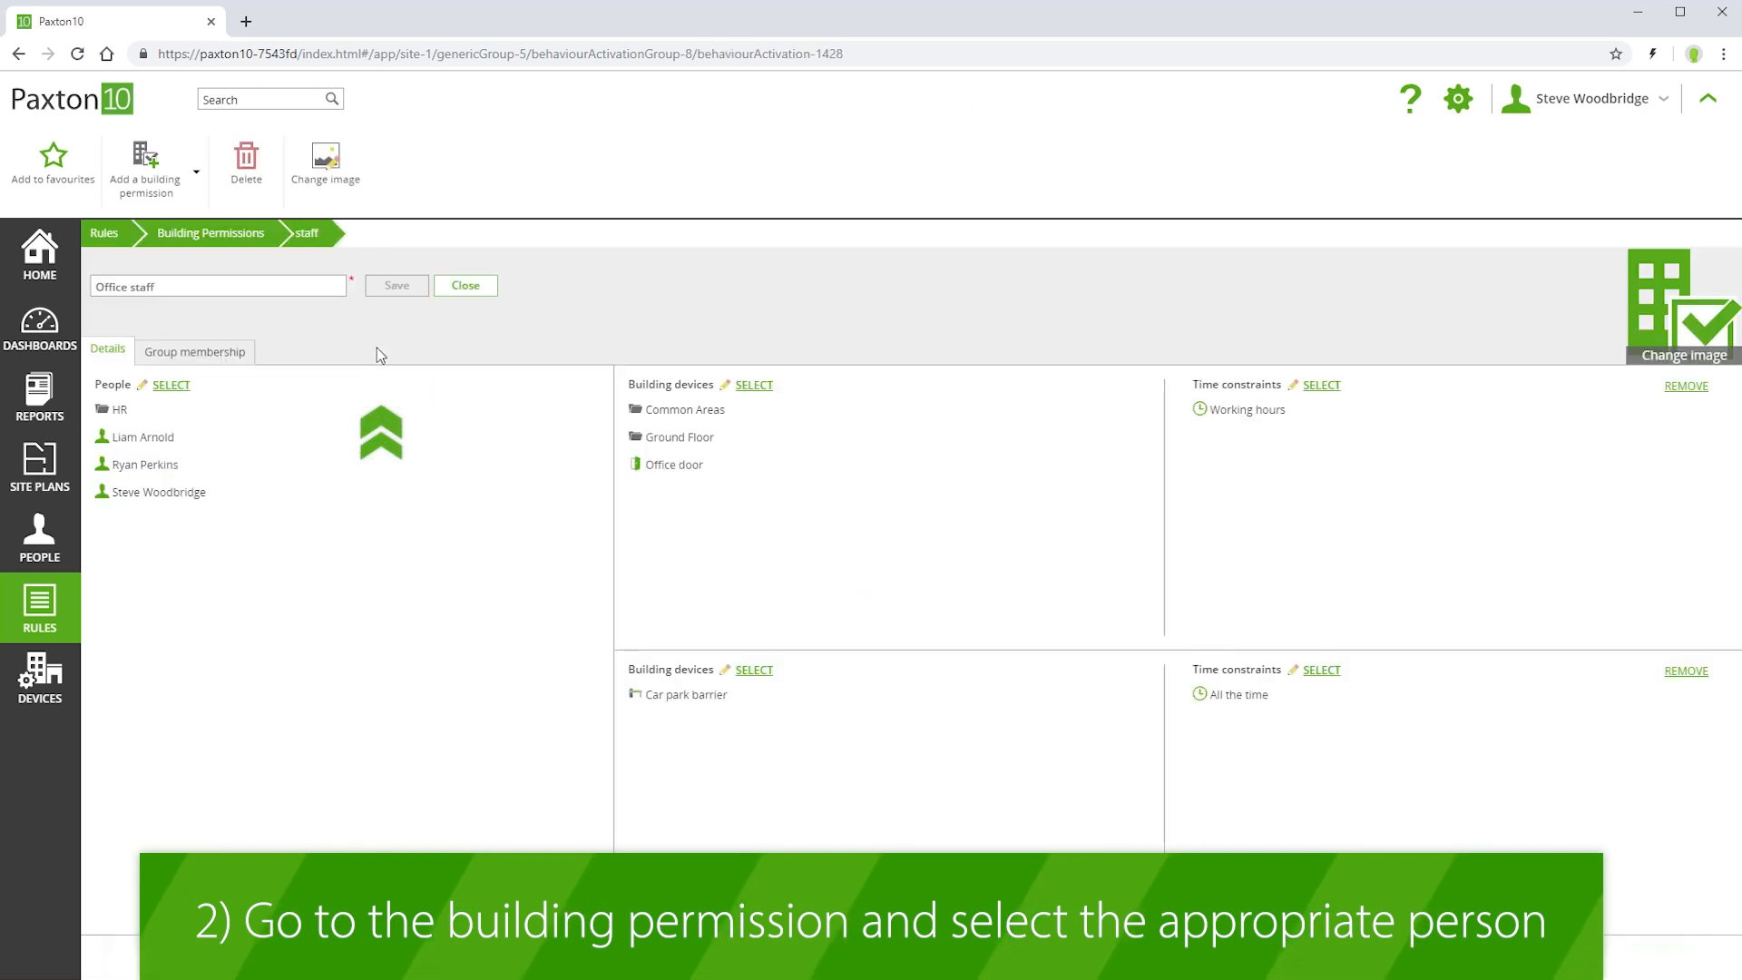
pyautogui.click(172, 386)
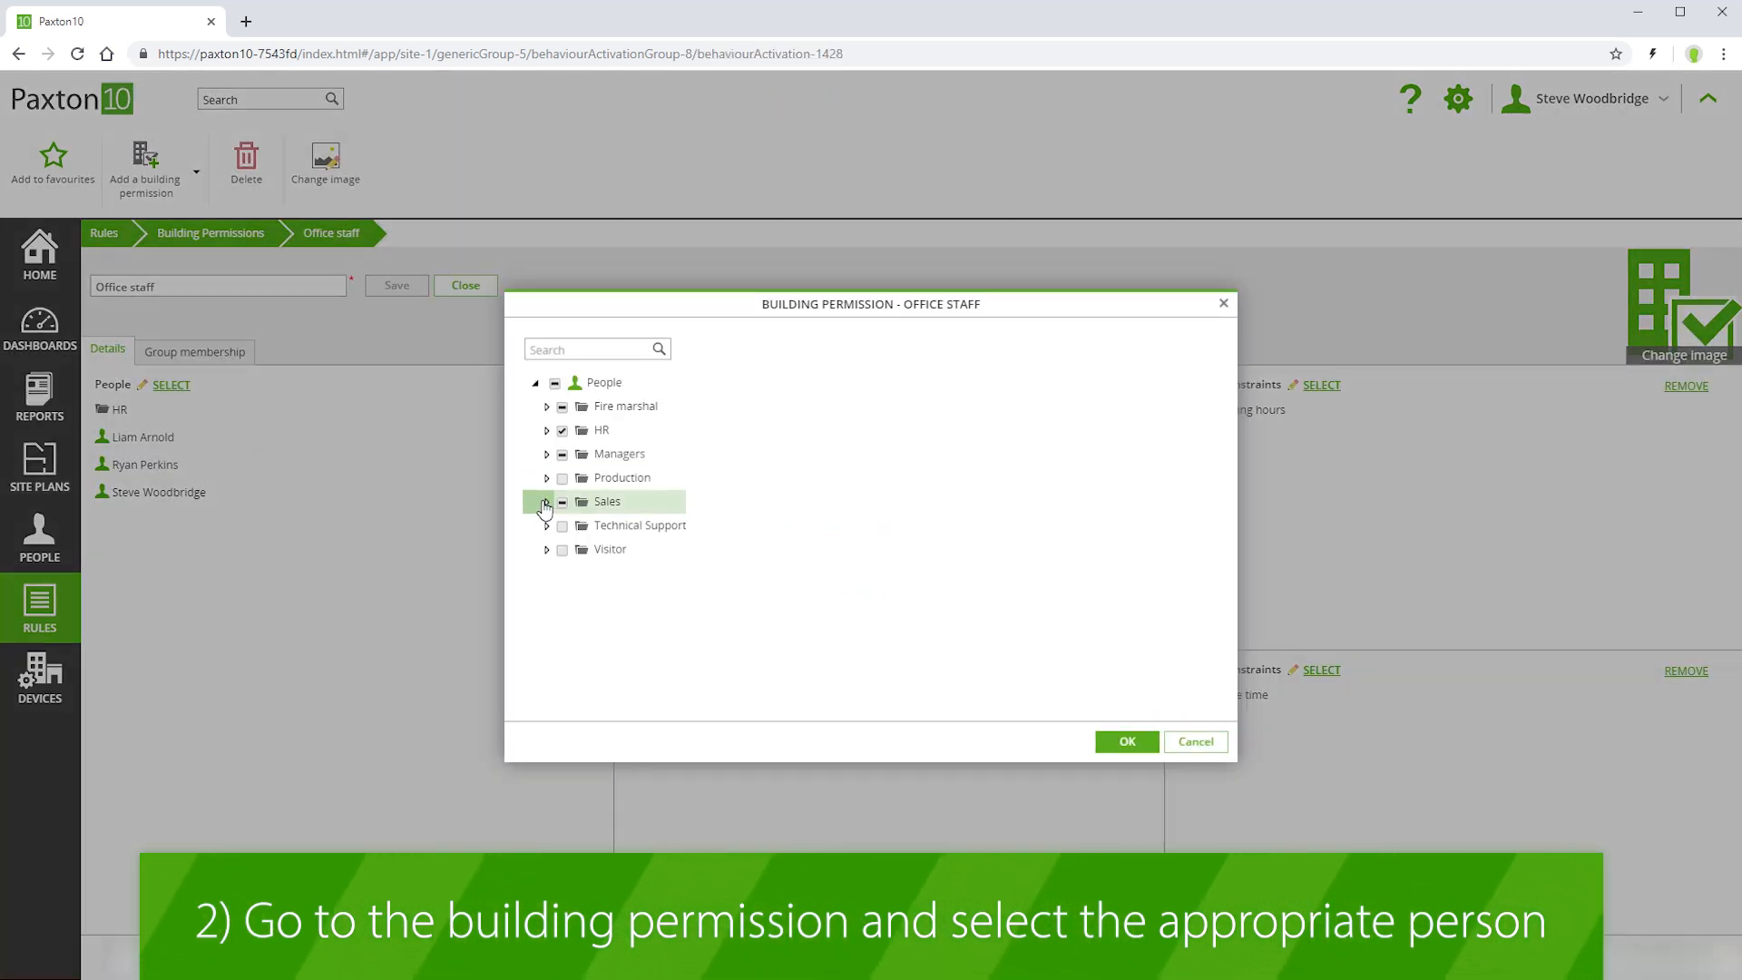
pyautogui.click(545, 503)
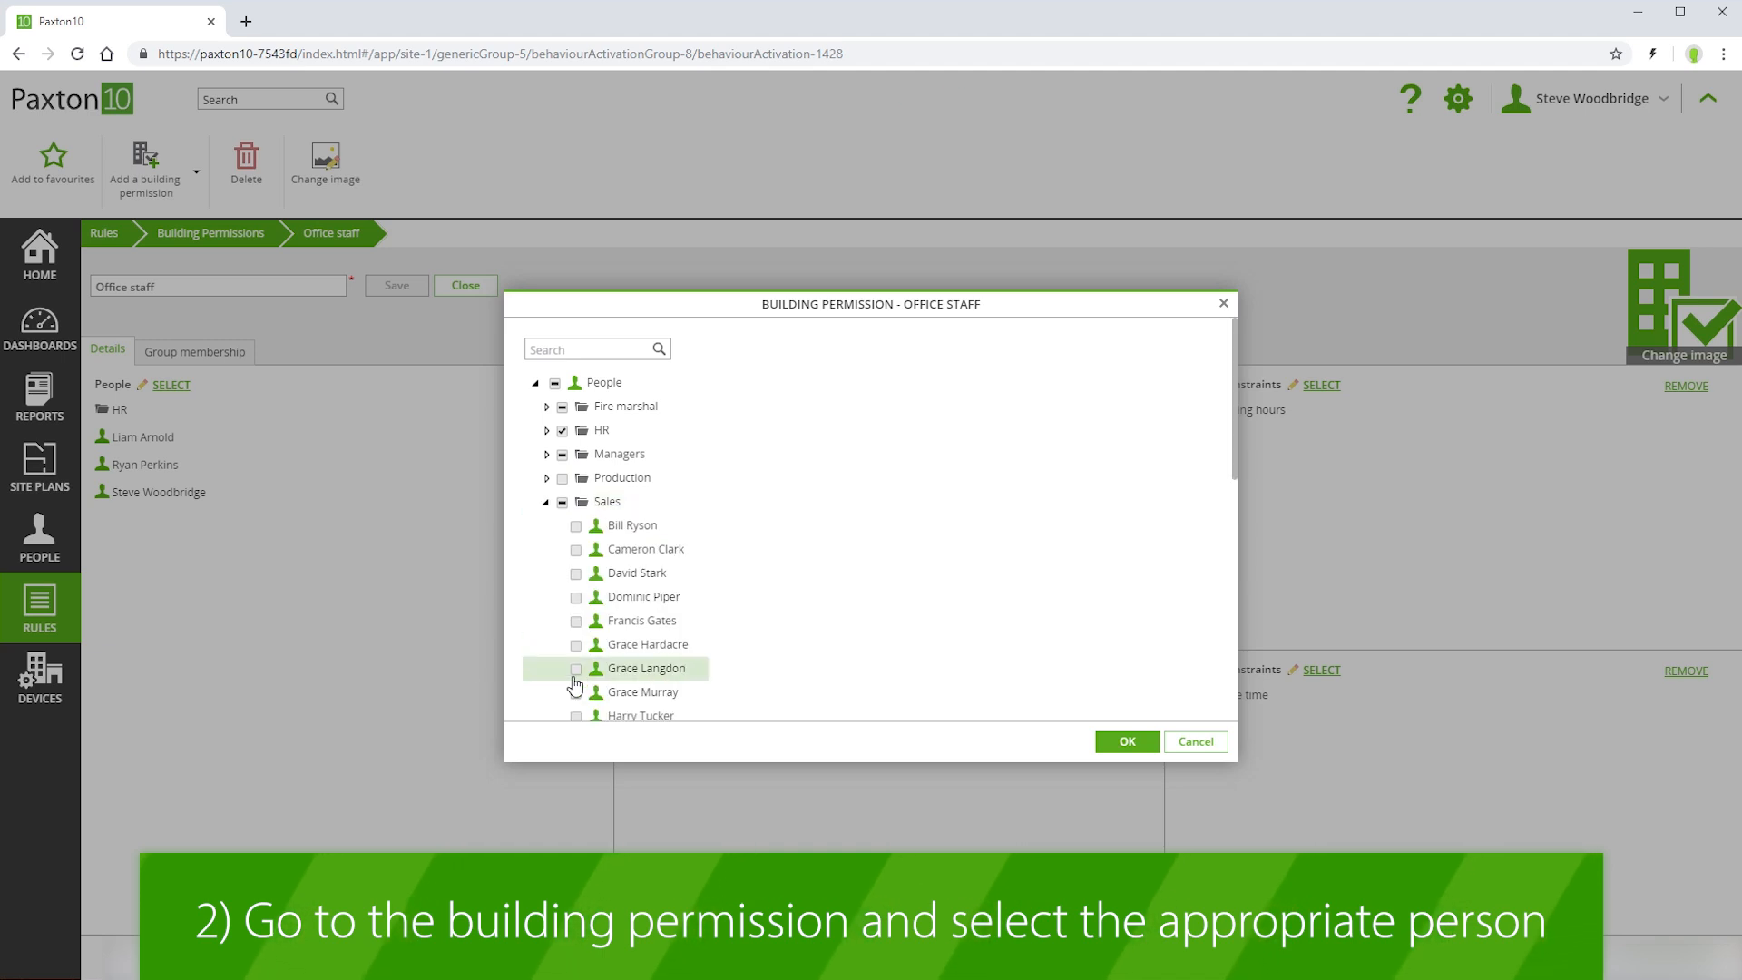
pyautogui.click(577, 670)
pyautogui.click(576, 694)
pyautogui.click(1127, 742)
pyautogui.click(397, 285)
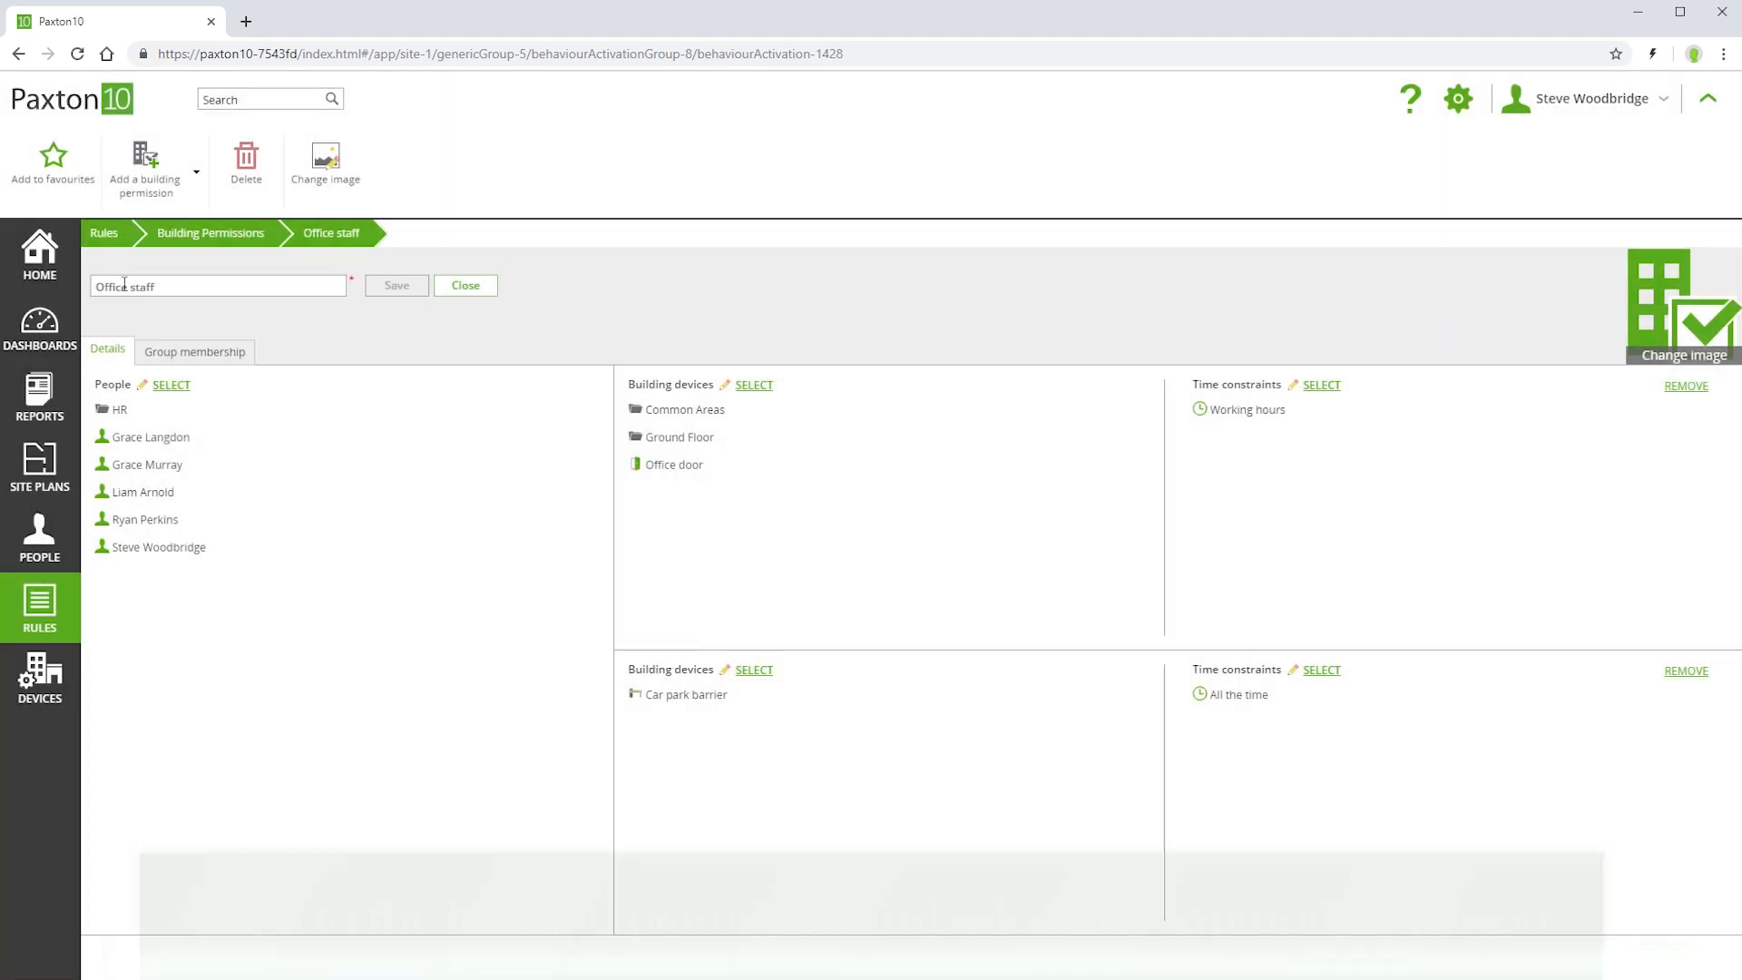
# Examine the building permissions of the third person in the Managers group
pyautogui.click(98, 246)
pyautogui.click(33, 528)
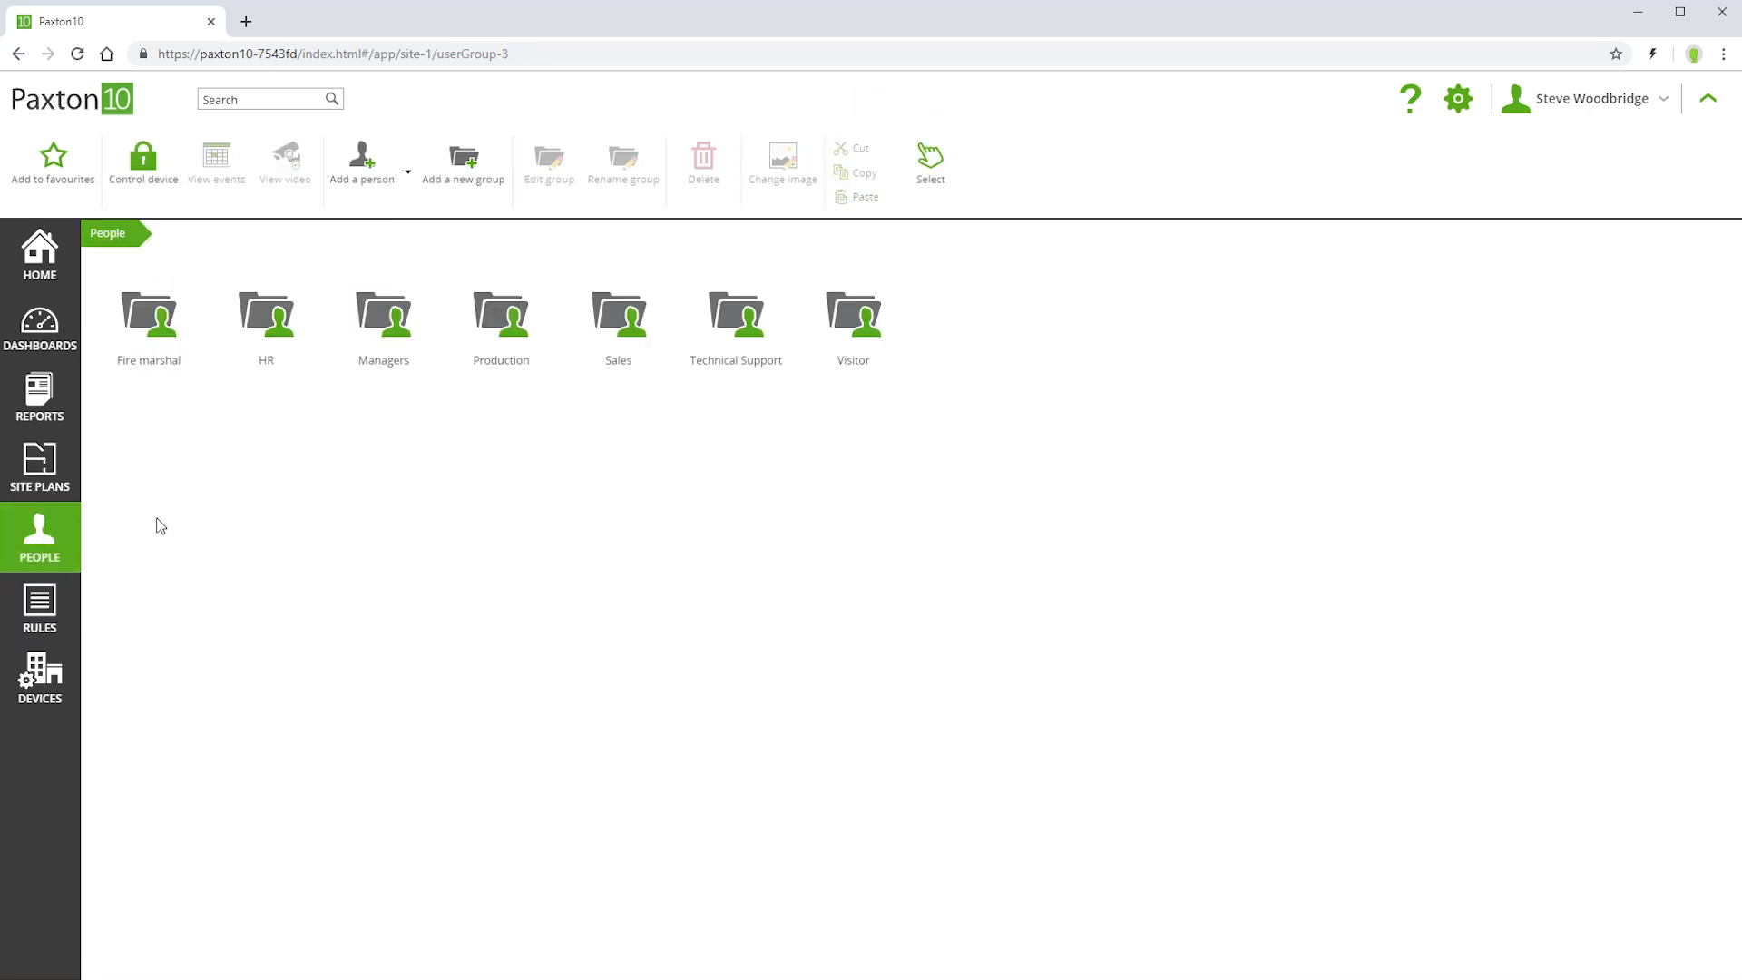
pyautogui.click(370, 316)
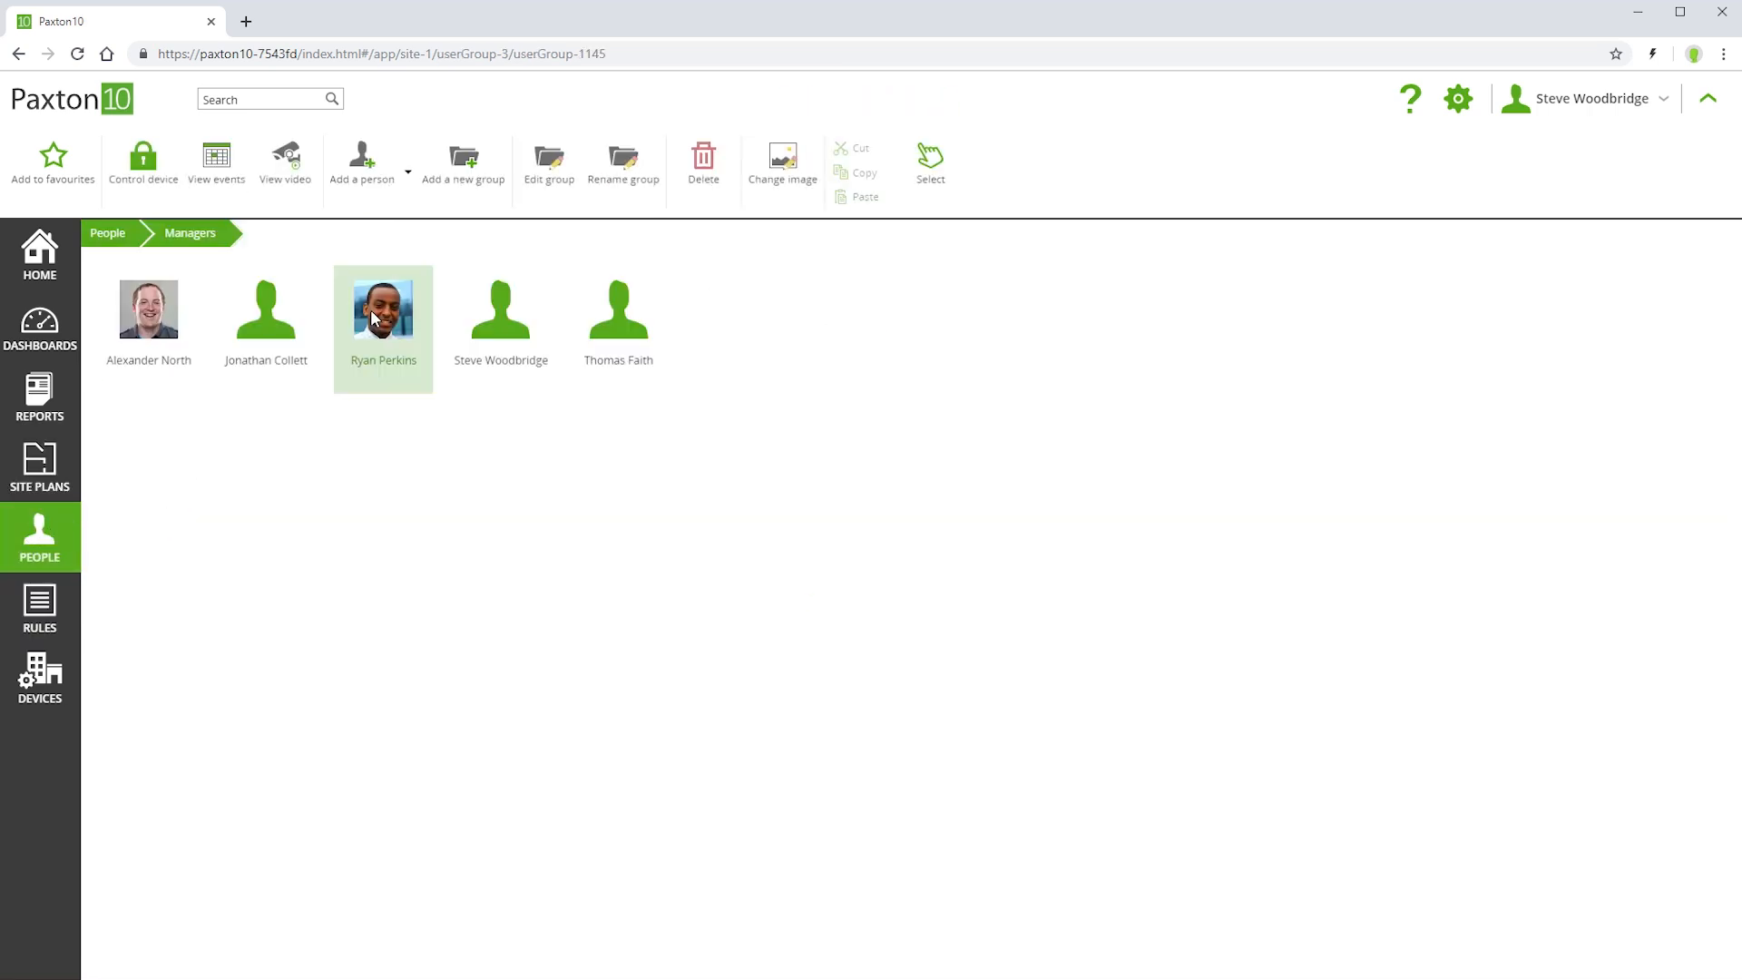
pyautogui.click(372, 317)
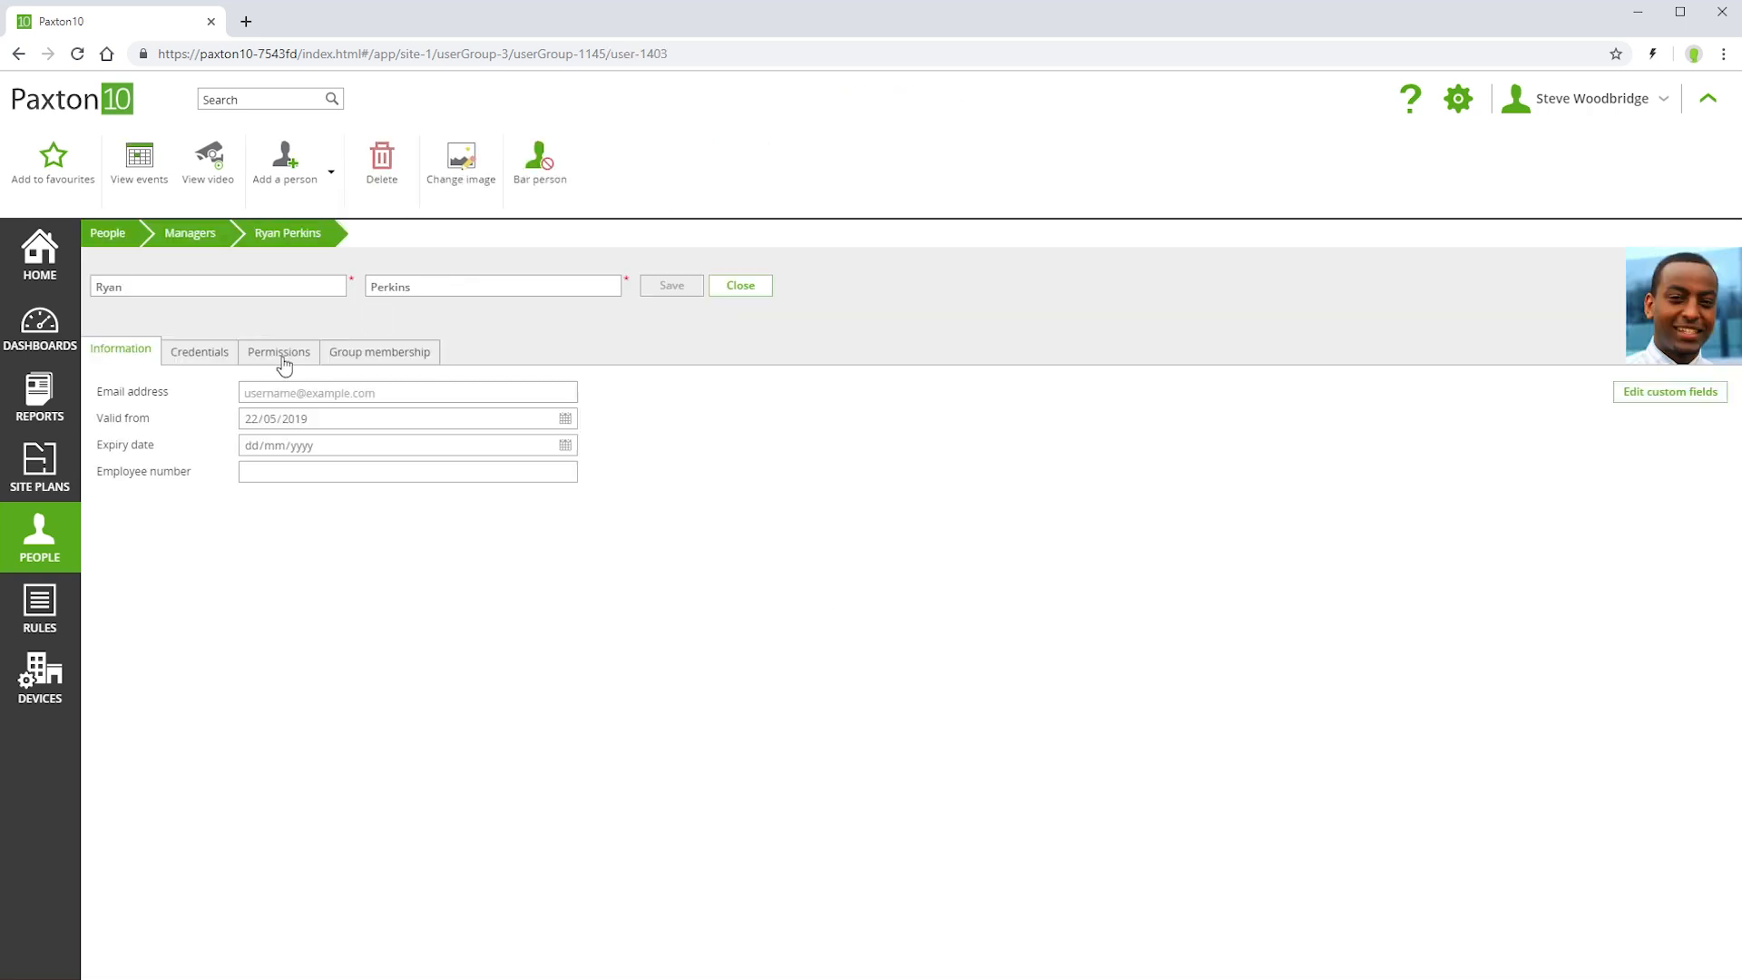
pyautogui.click(281, 356)
pyautogui.click(123, 545)
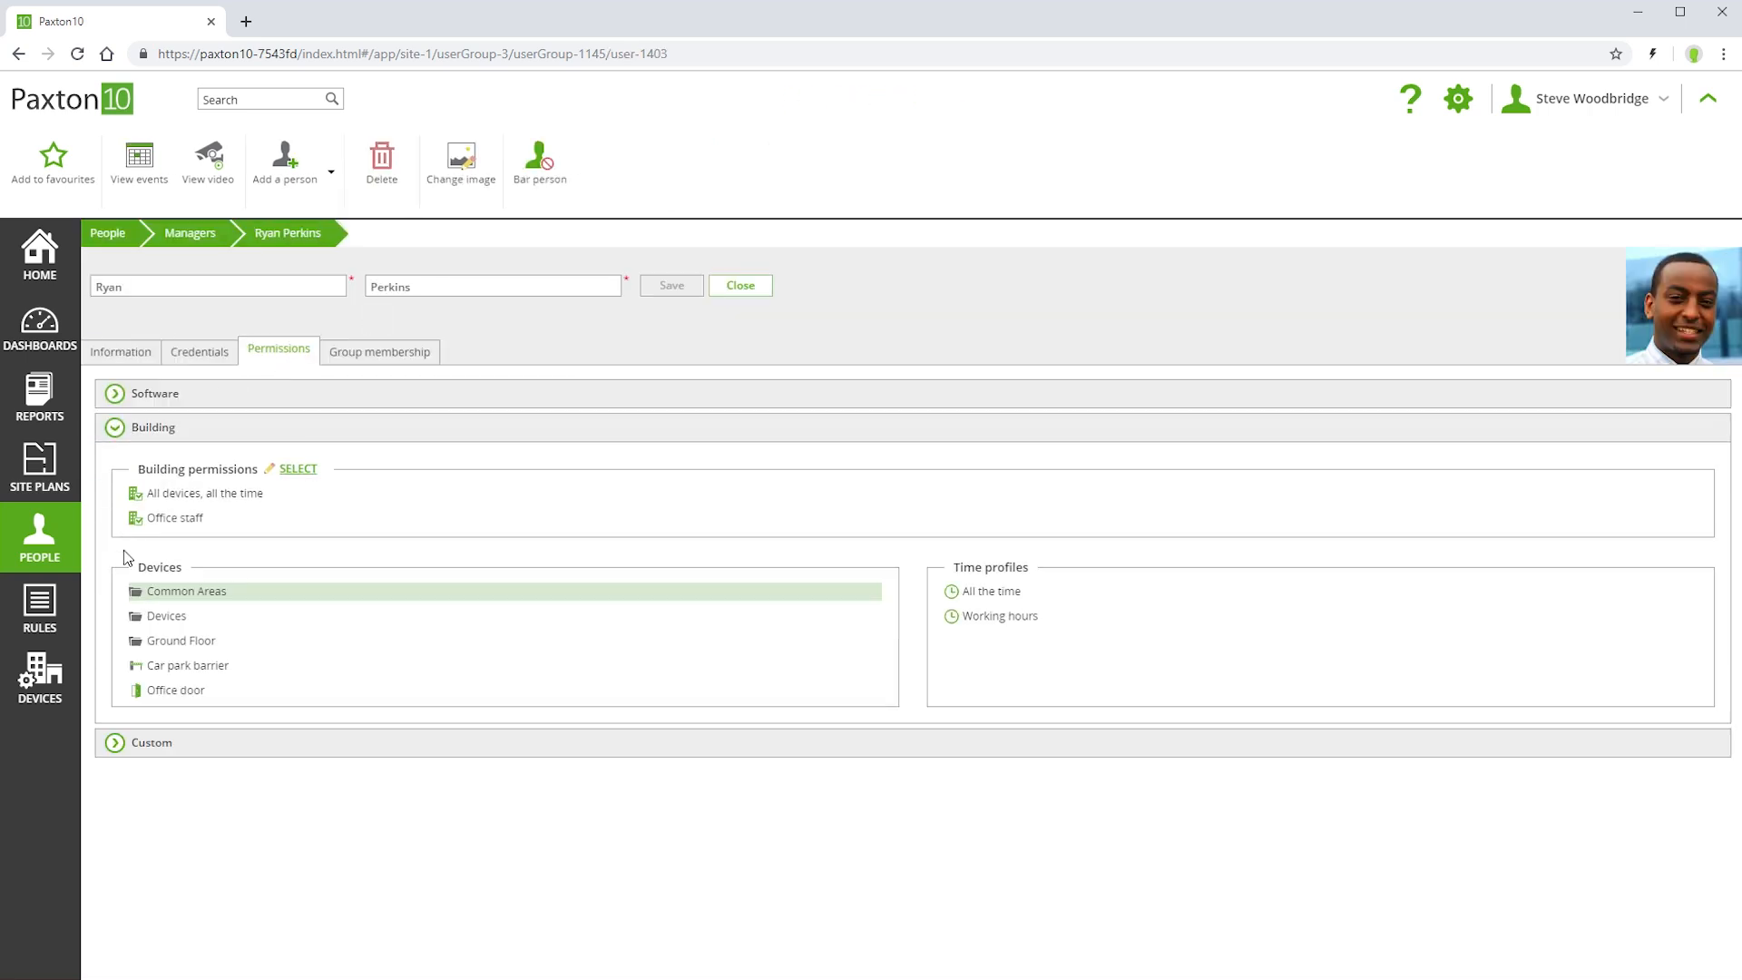